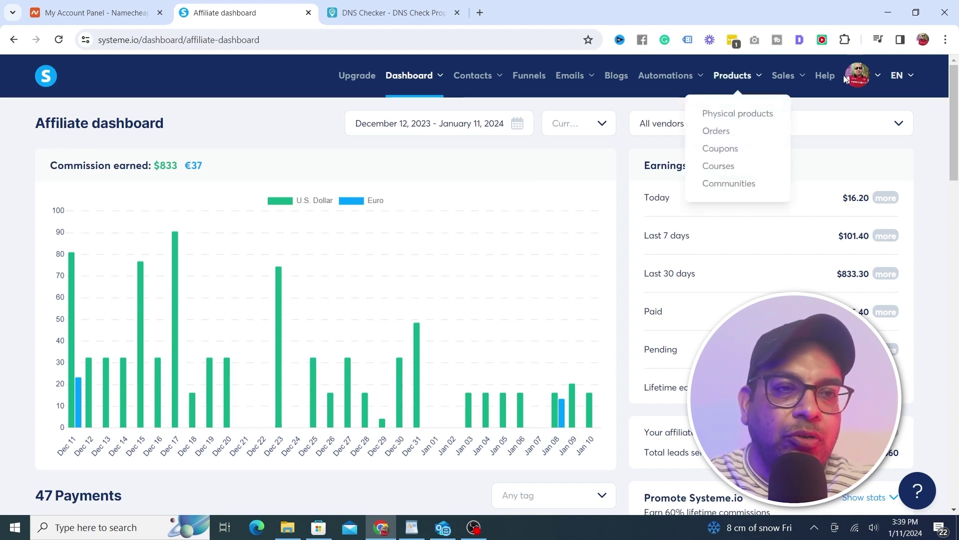
Open Systeme.io Settings from the profile avatar and show the Custom domains page
mouse_move(858, 76)
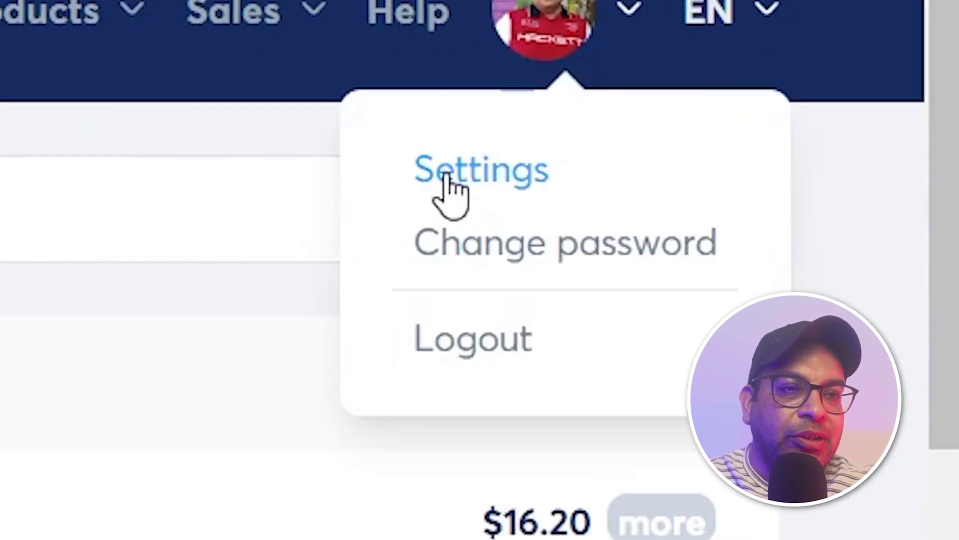
click(843, 113)
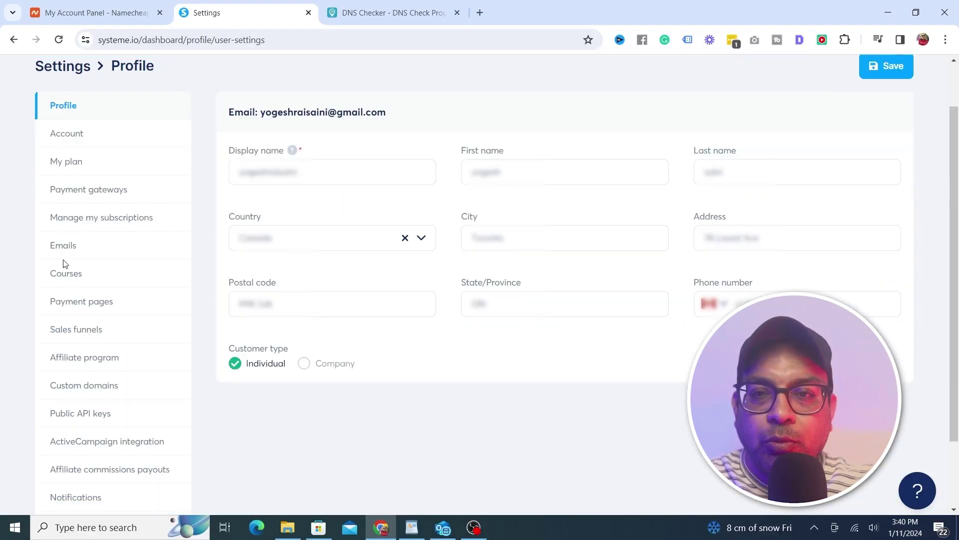
click(64, 386)
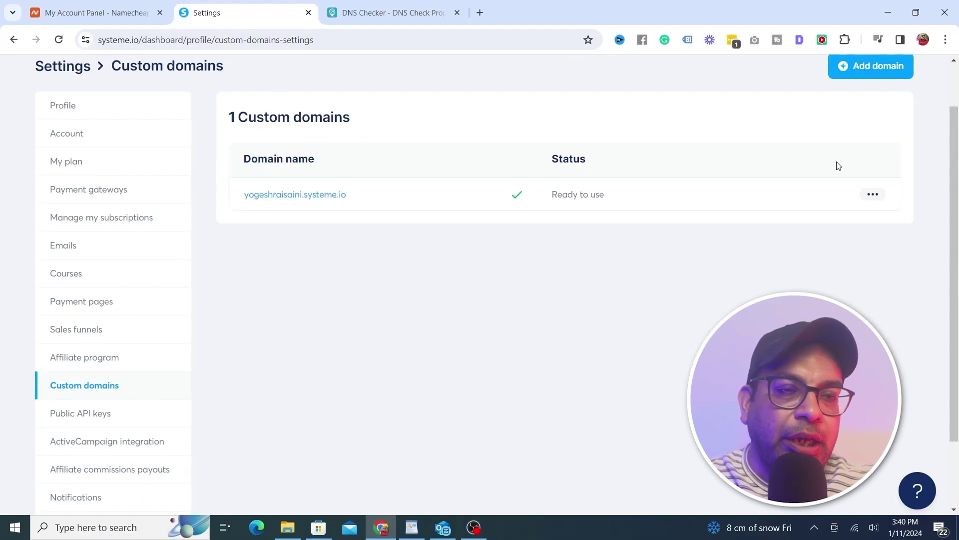
click(869, 70)
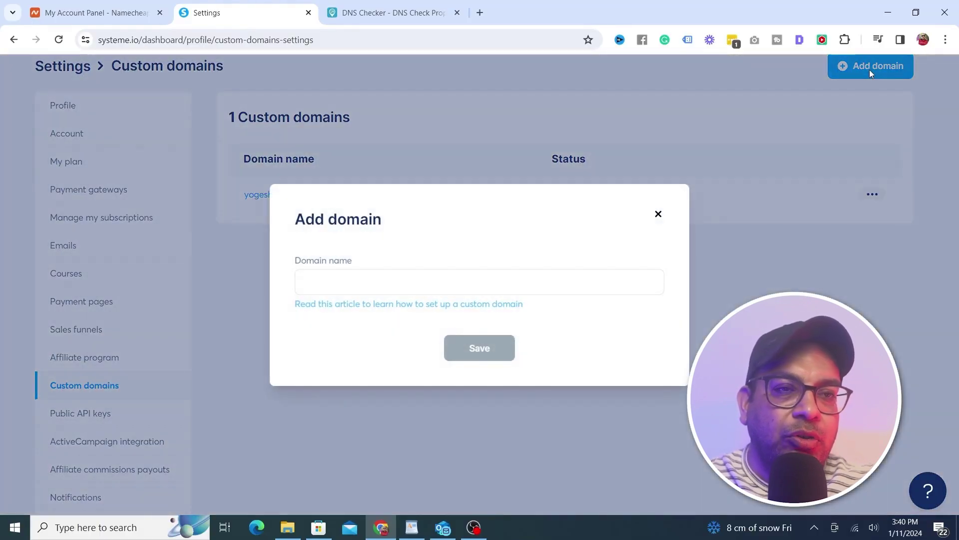
click(325, 283)
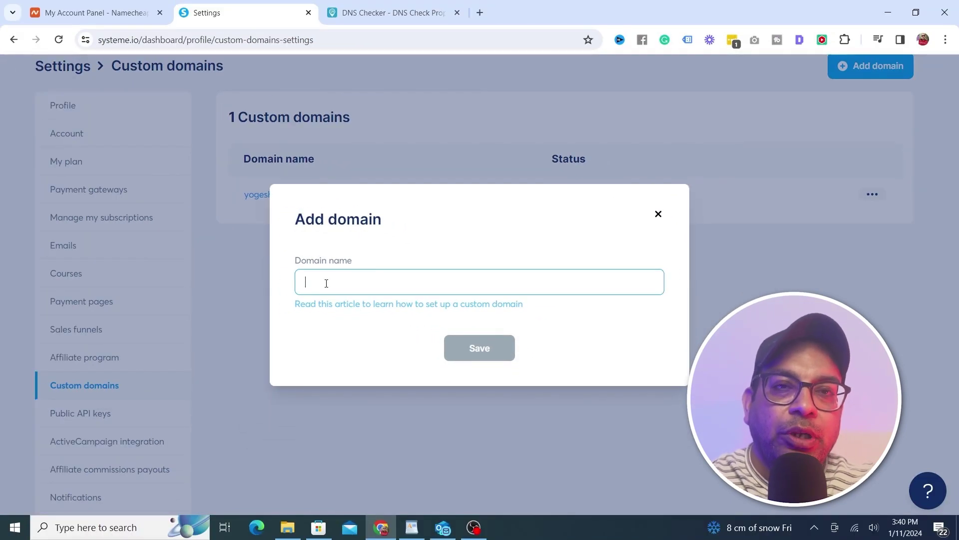
text(ww)
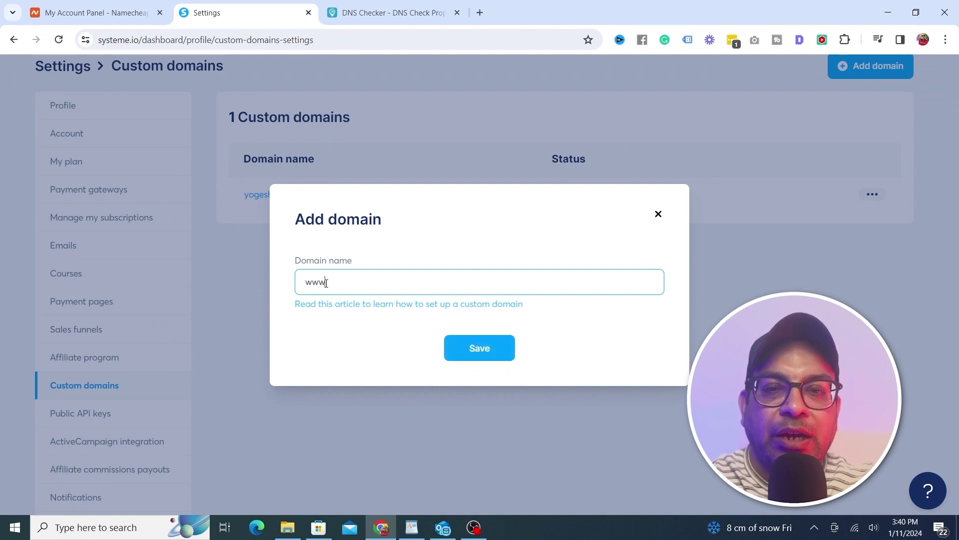
text(w)
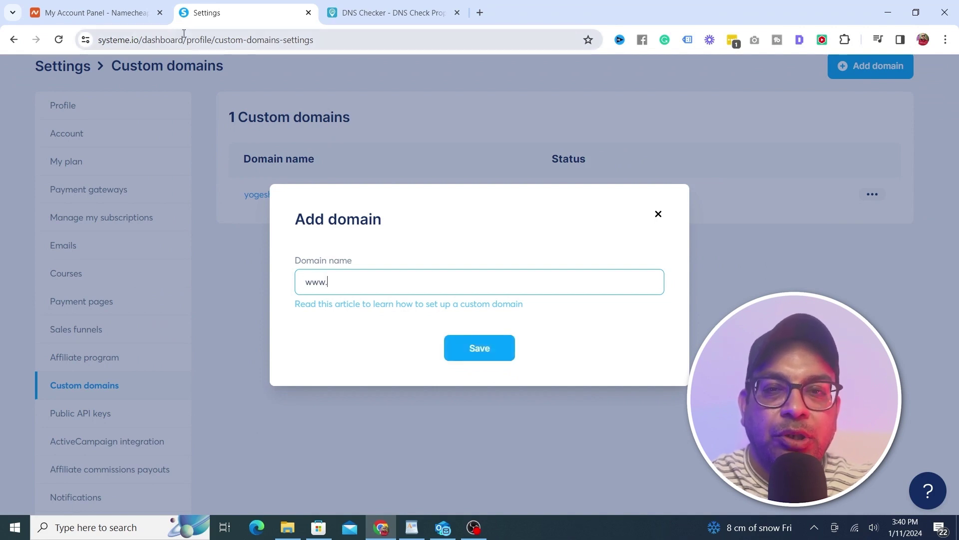
click(95, 12)
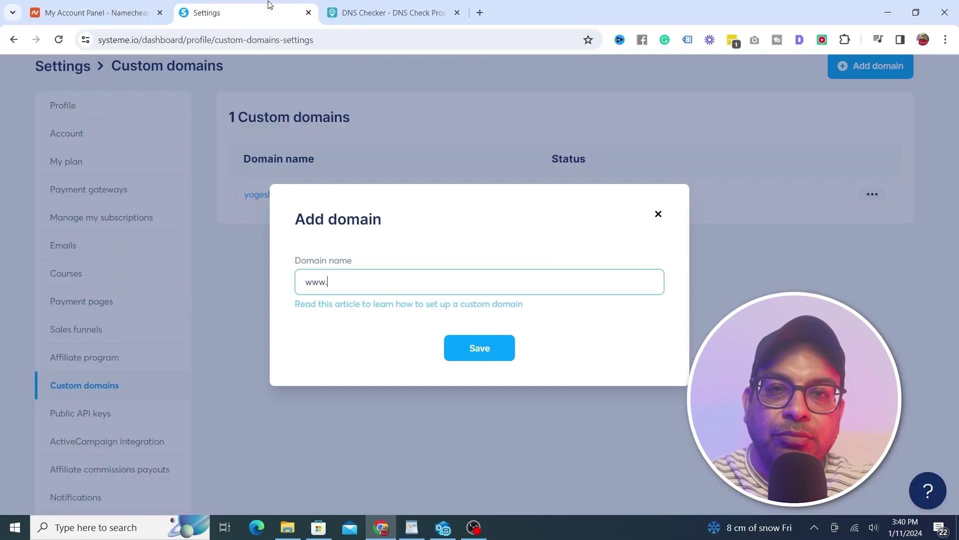
text(earnthroughreviews.com)
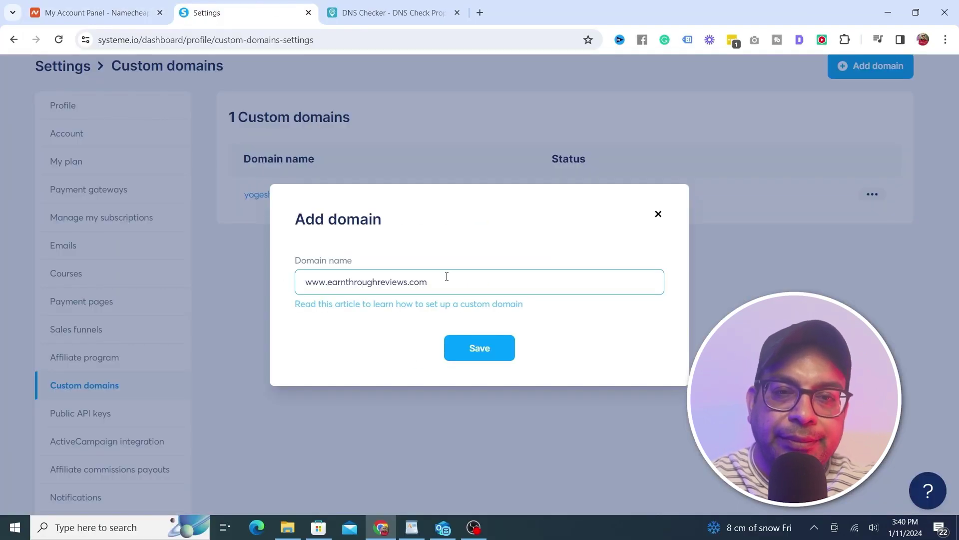
click(480, 356)
click(478, 356)
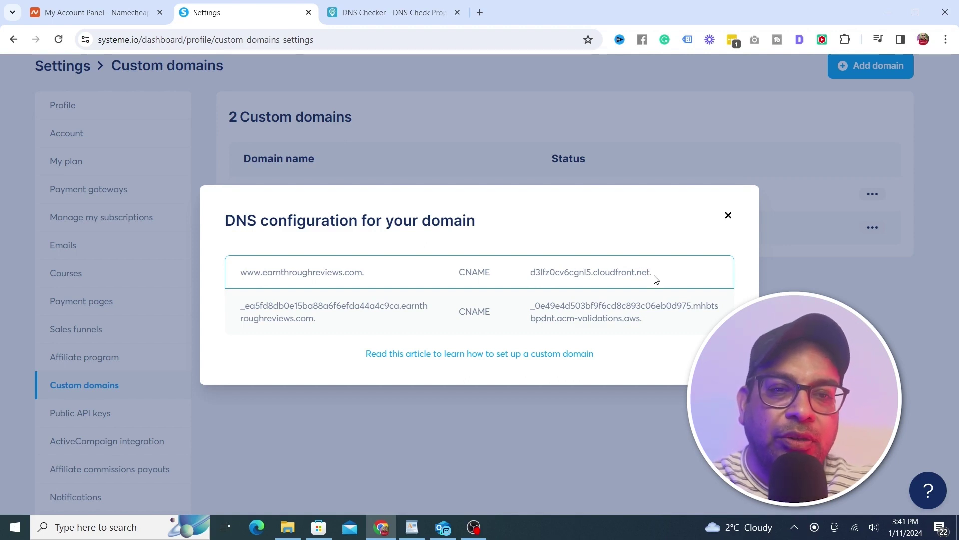
Open the Advanced DNS records for earnthroughreviews.com from the Namecheap dashboard
click(88, 18)
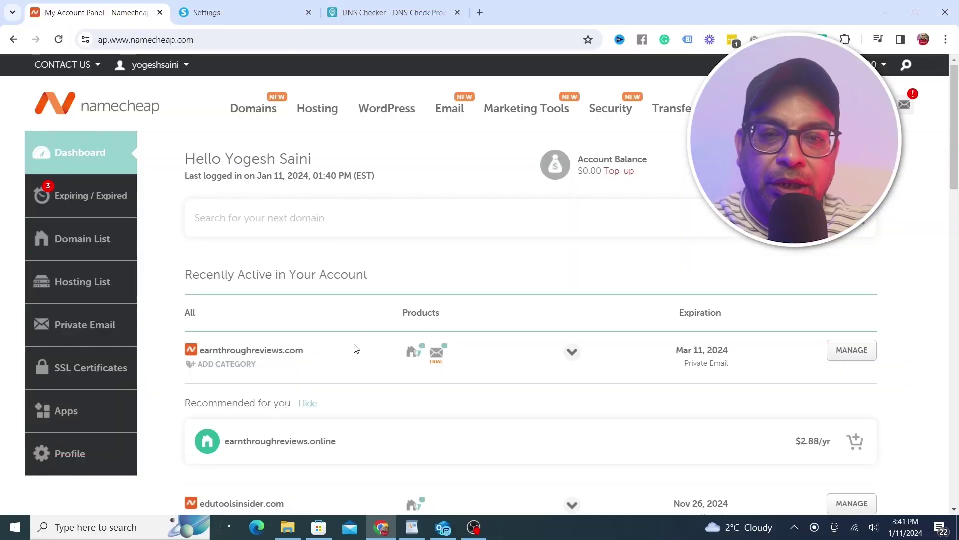
click(853, 352)
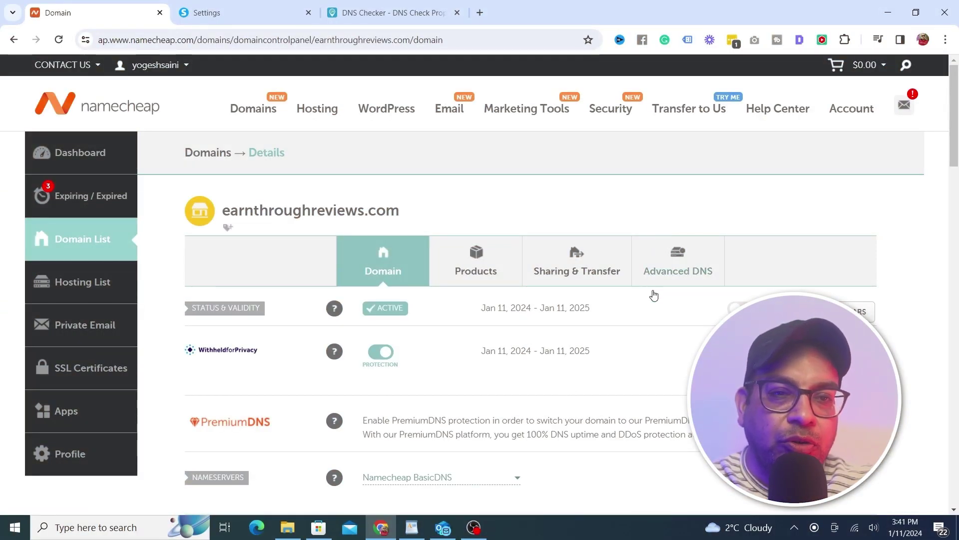
click(670, 271)
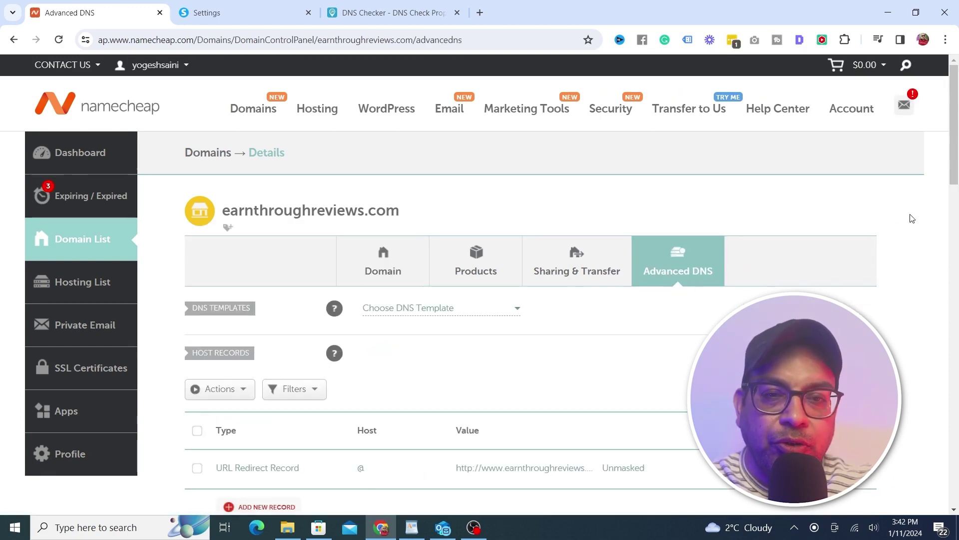
Add a new CNAME record targeting d3lfz0cv6cgnl5.cloudfront.net, copied from Systeme.io
scroll(904, 223, down, 3)
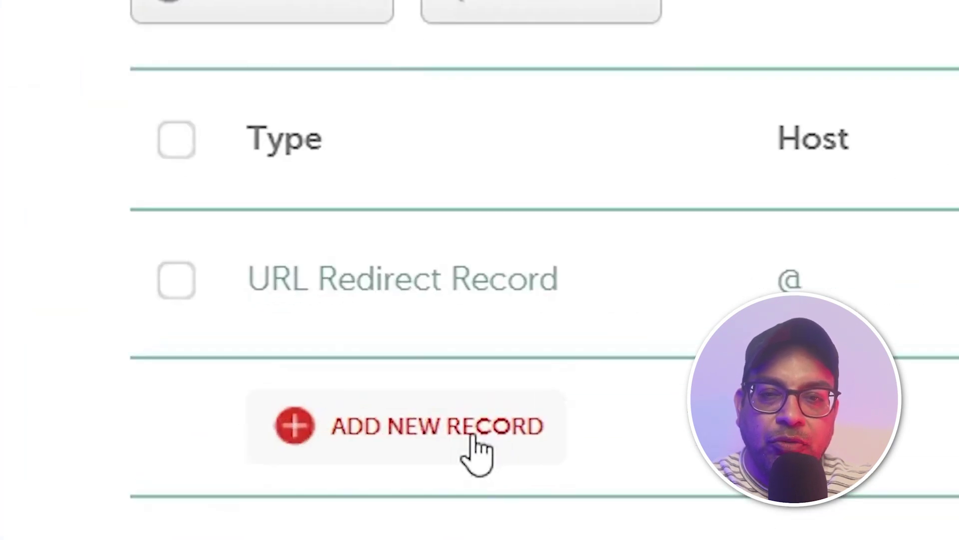
click(478, 453)
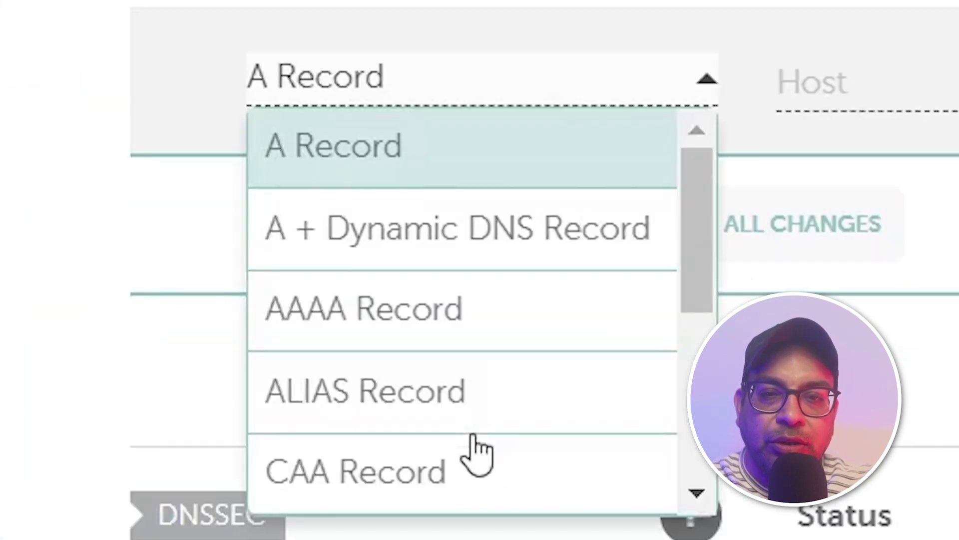
drag(690, 232, 689, 317)
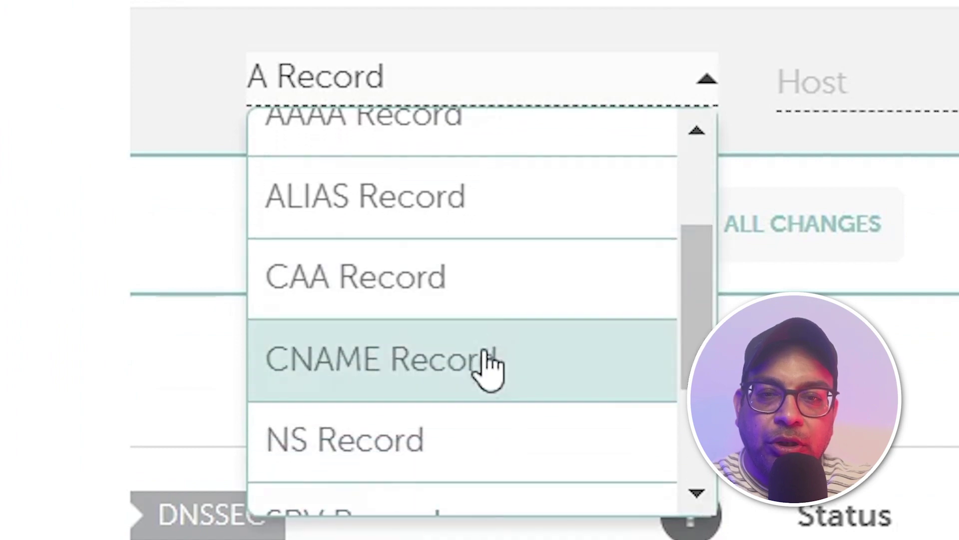
click(487, 361)
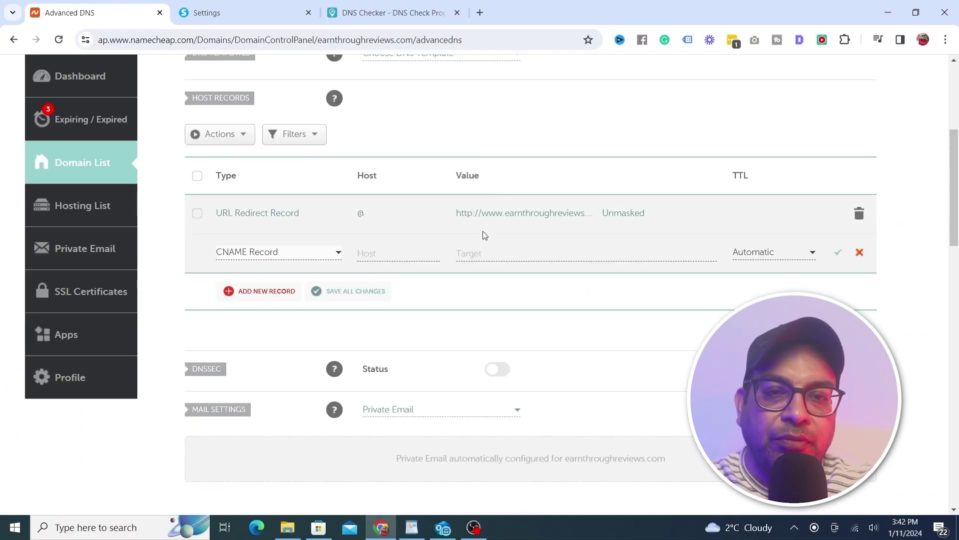
click(283, 11)
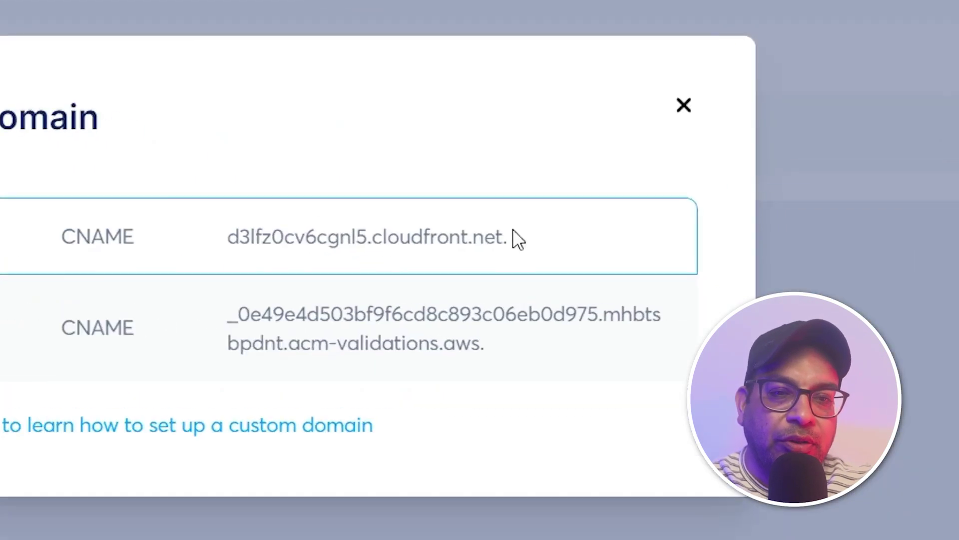
drag(524, 243, 221, 250)
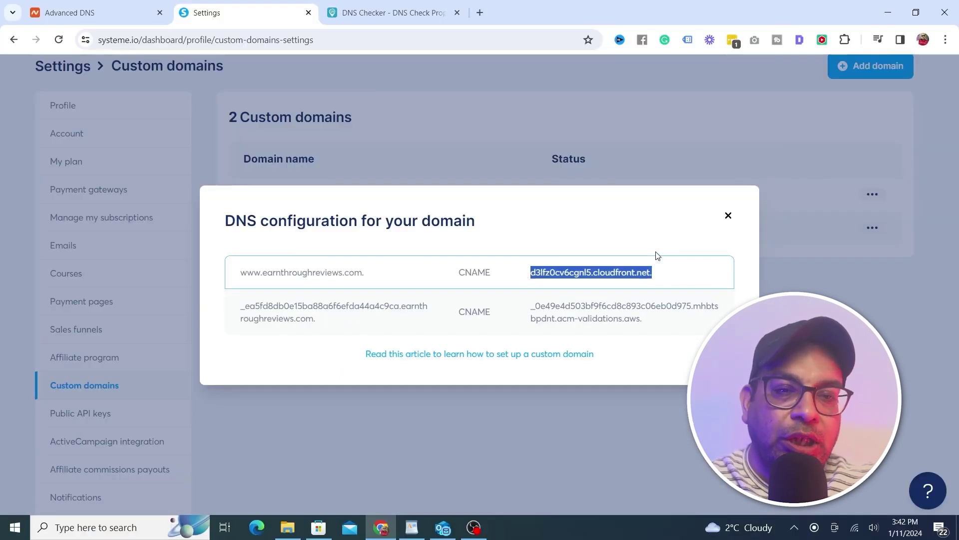
click(143, 7)
click(486, 251)
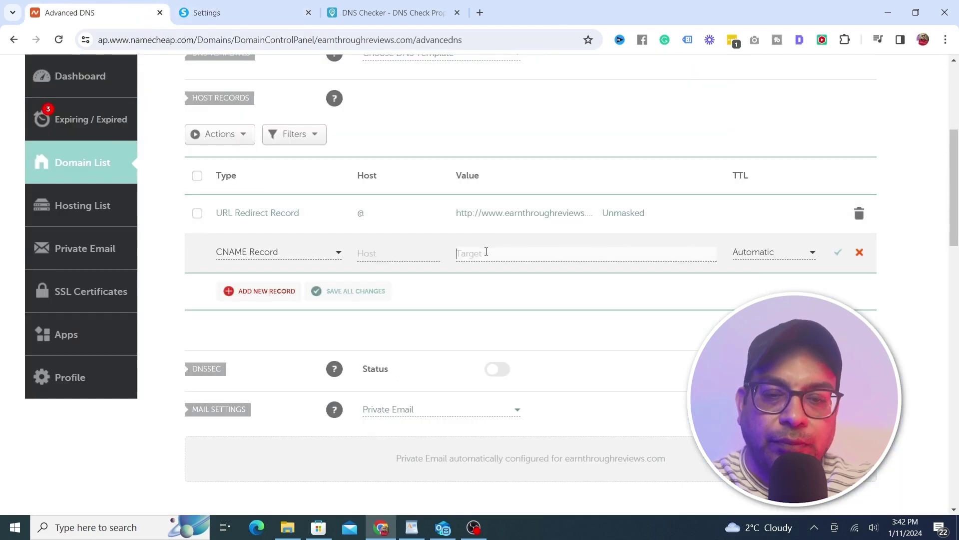
text(d3lfz0dv6cgnl5.cloudfront.net)
Set the CNAME record's host to www and save it
click(370, 252)
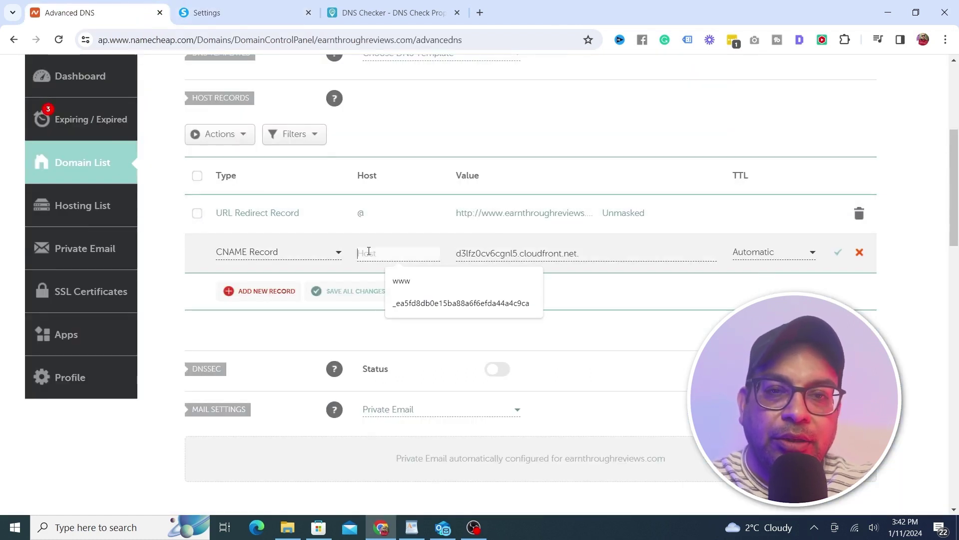
click(240, 7)
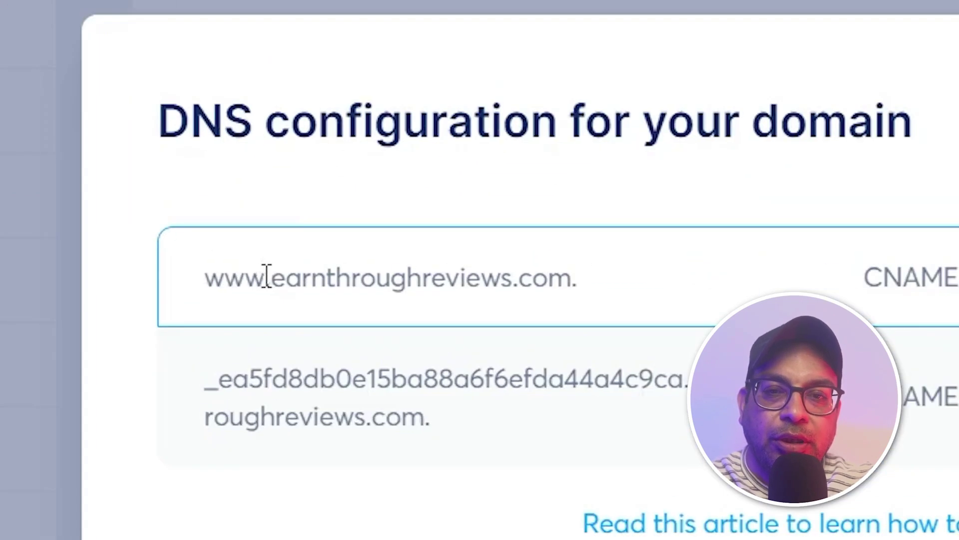
drag(260, 273, 241, 271)
key(ctrl+c)
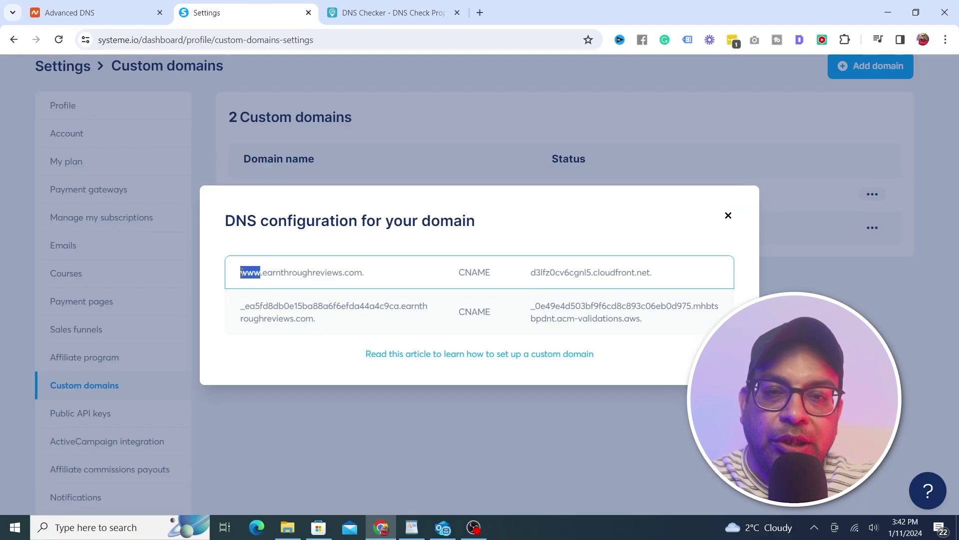
click(118, 19)
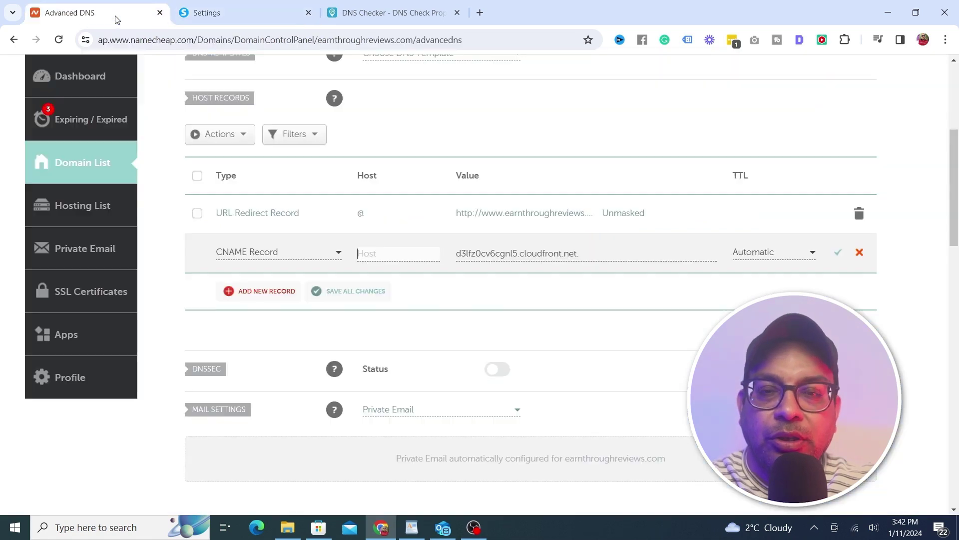
key(ctrl+v)
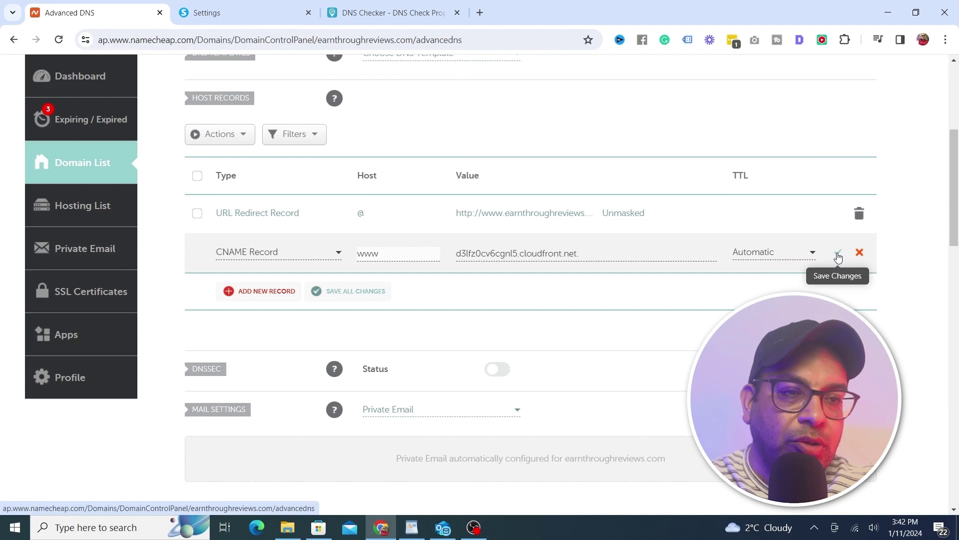
click(838, 256)
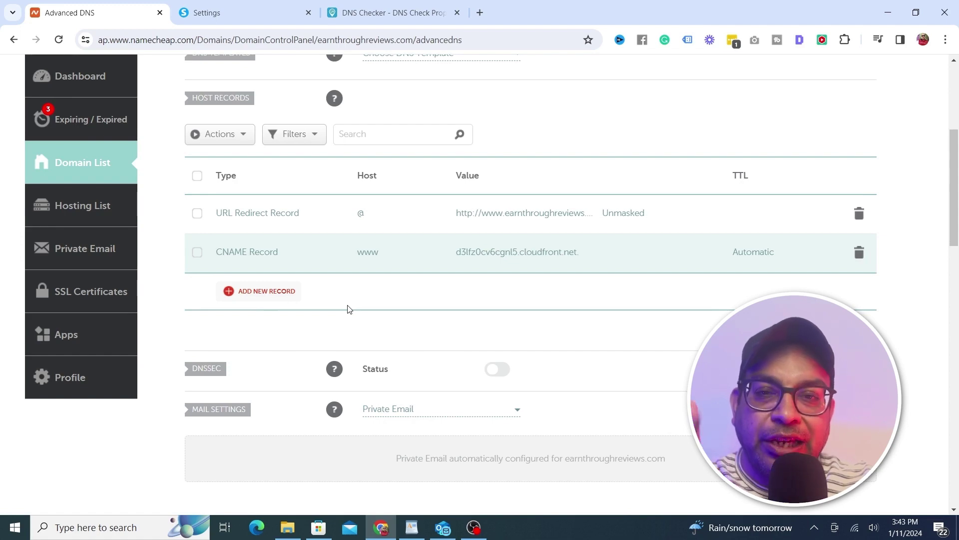
Add another CNAME record targeting Systeme.io's acm-validations.aws validation value
click(250, 4)
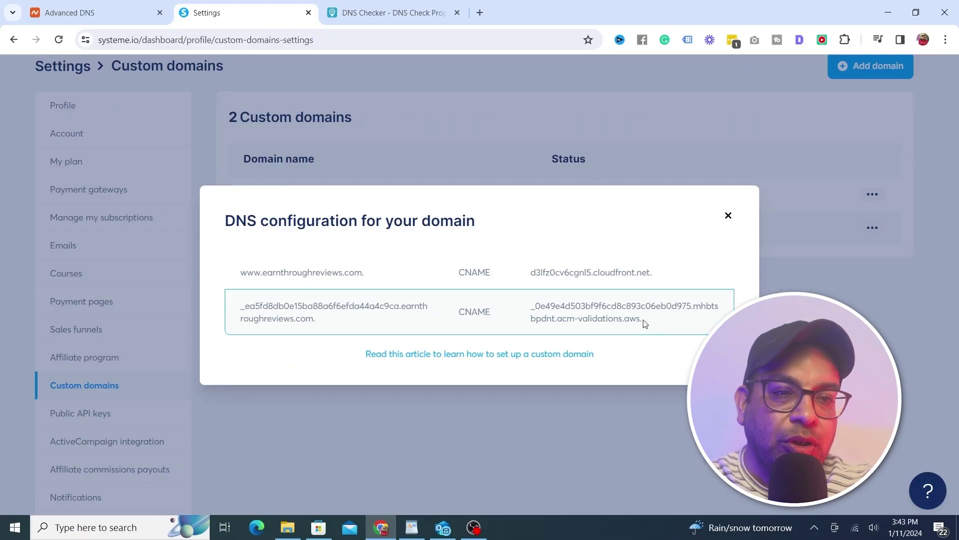
drag(512, 298, 213, 273)
key(ctrl+c)
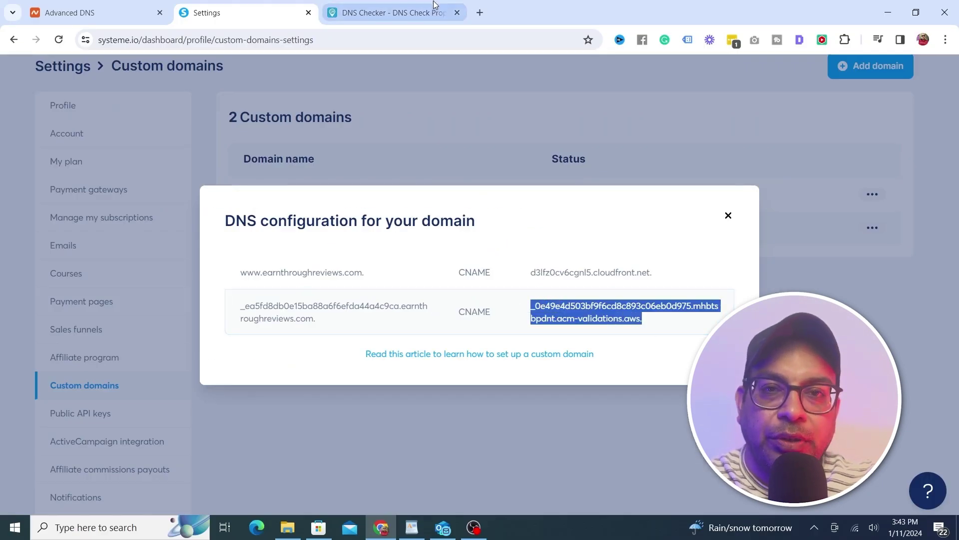
click(125, 13)
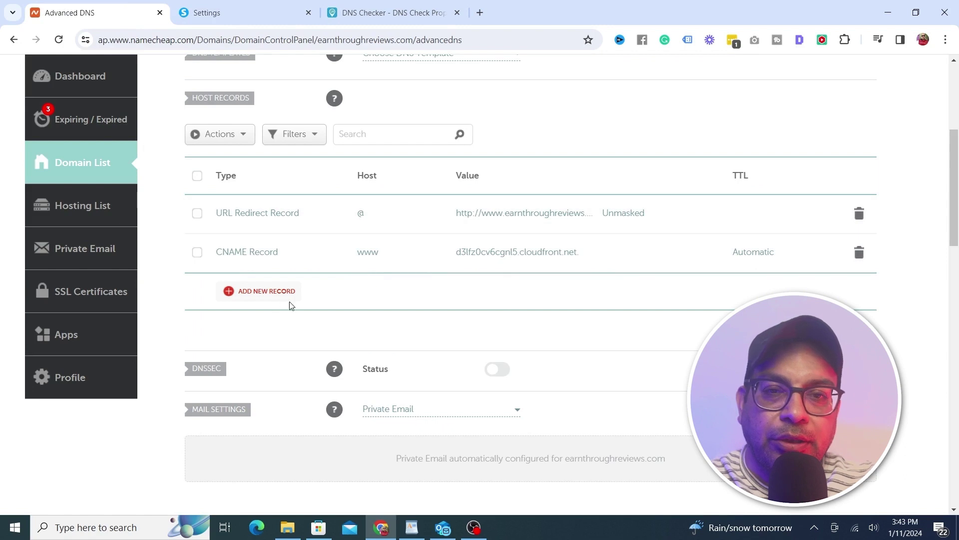
click(265, 292)
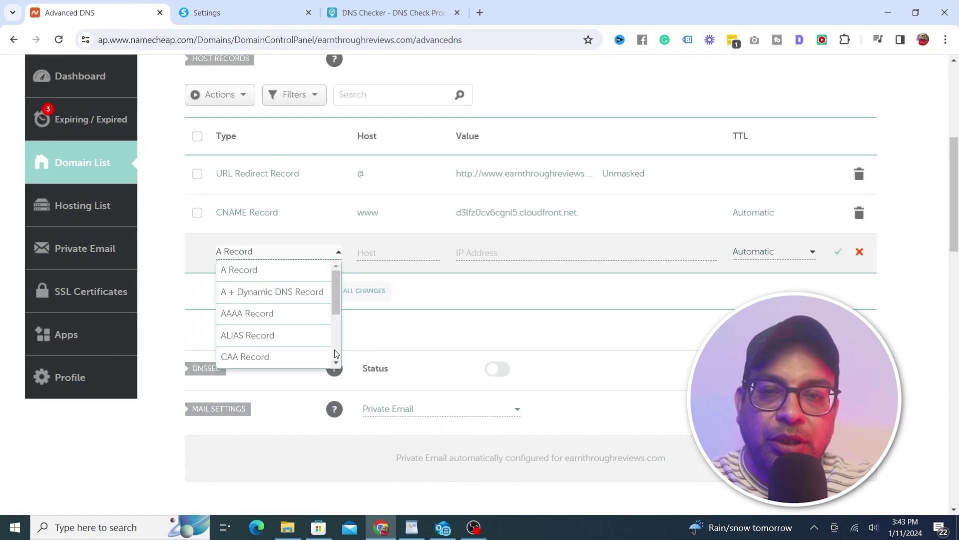
scroll(329, 352, down, 2)
click(280, 294)
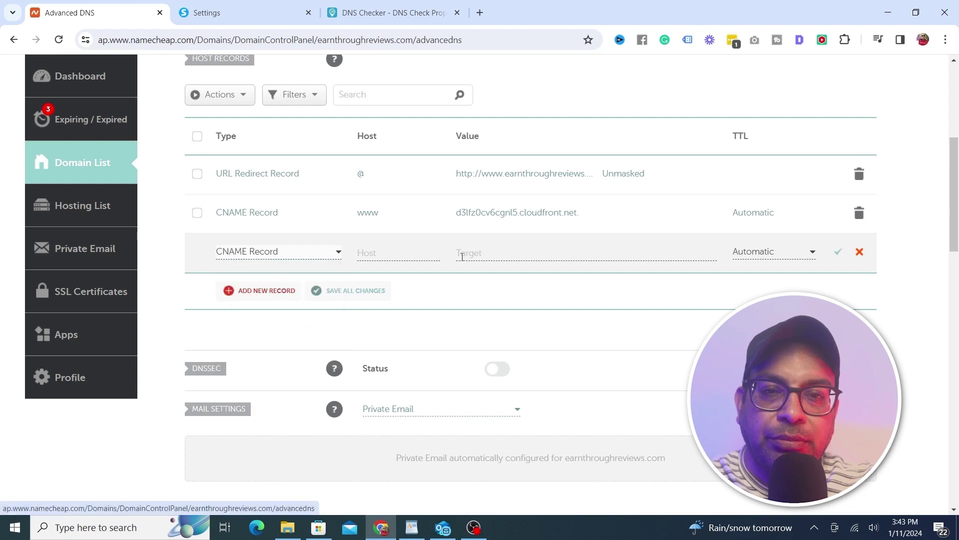
click(464, 256)
key(ctrl+v)
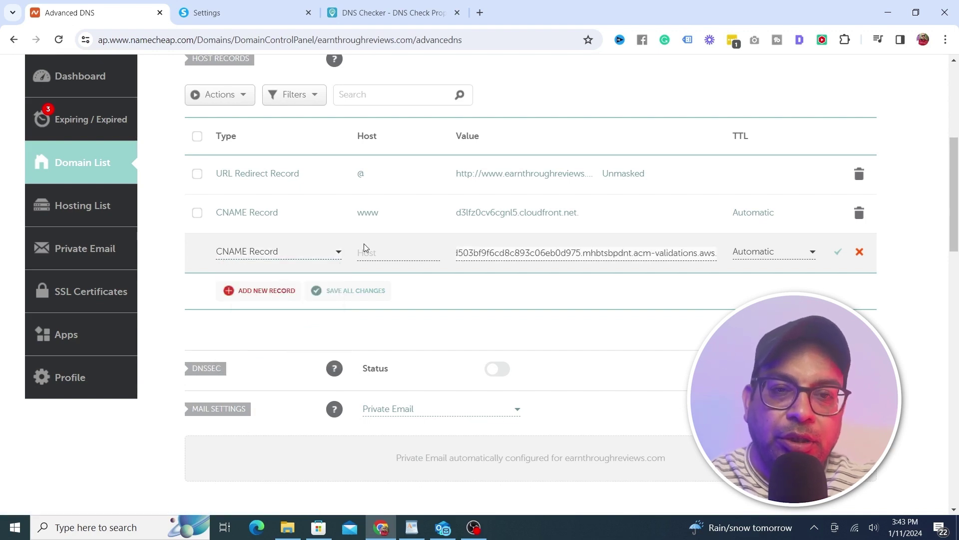
Set its host to _ea5fd8db0e15ba88a6f6efda44a4c9ca from Systeme.io and save the record
click(362, 248)
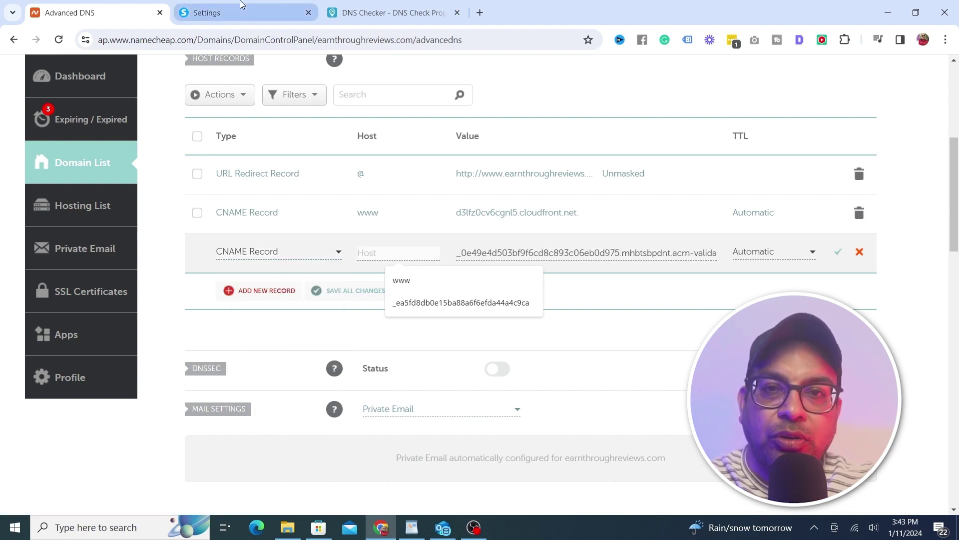
click(243, 9)
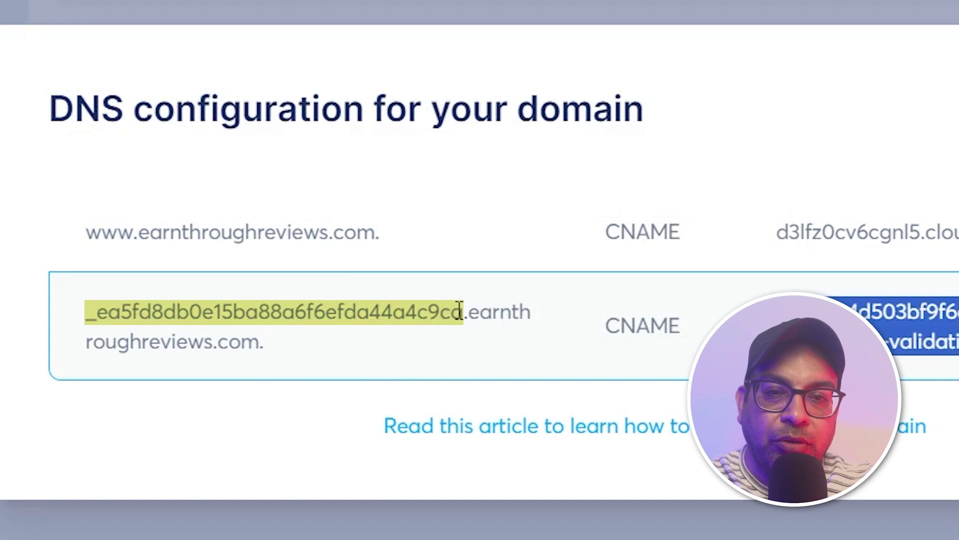
mouse_move(462, 311)
mouse_down()
mouse_move(95, 311)
mouse_move(80, 320)
mouse_up()
key(ctrl+shift+Tab)
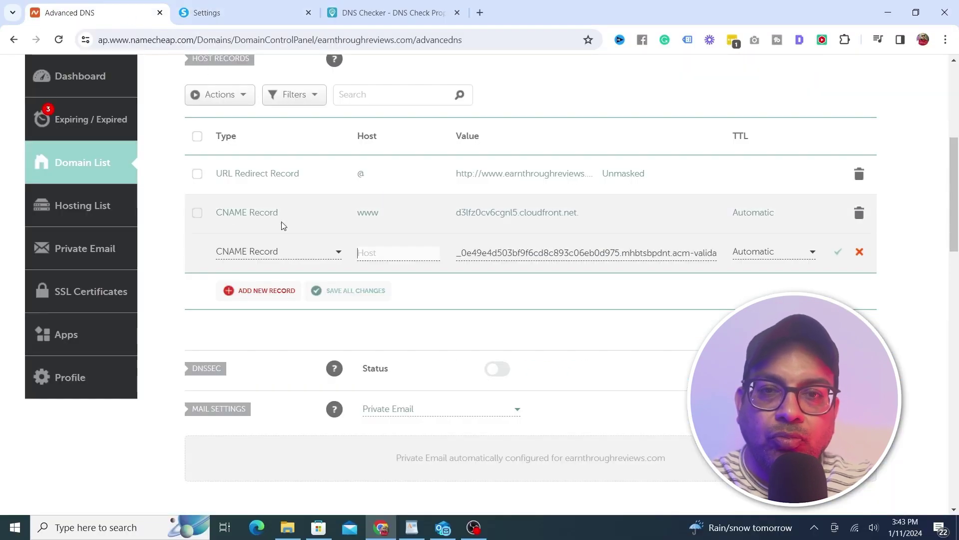
click(371, 254)
key(ctrl+v)
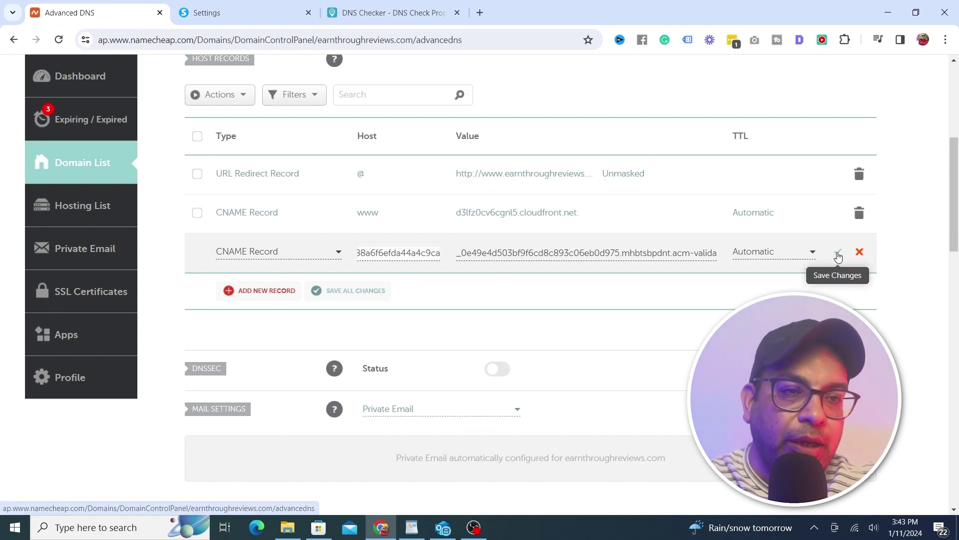
click(837, 256)
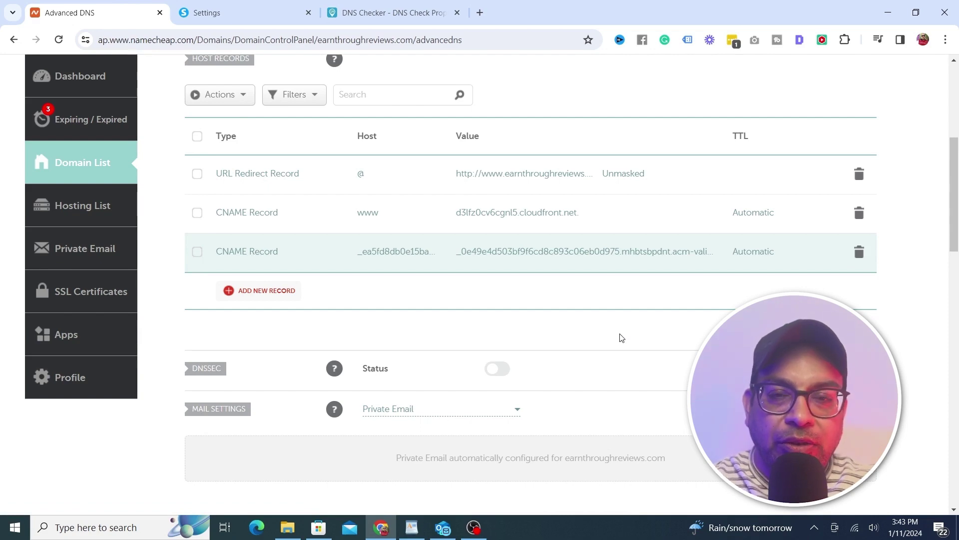
key(ctrl+Tab)
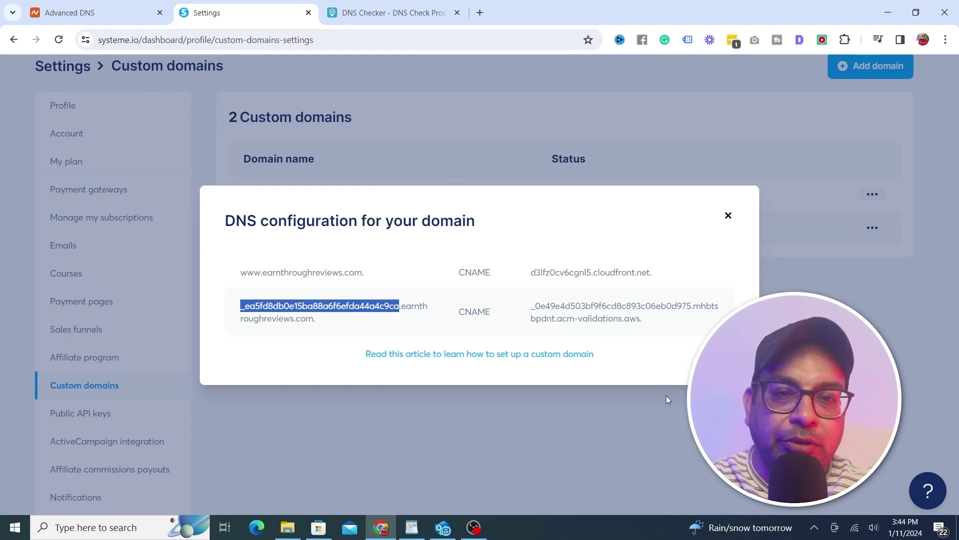
Close the DNS configuration dialog and switch over to DNS Checker
click(728, 218)
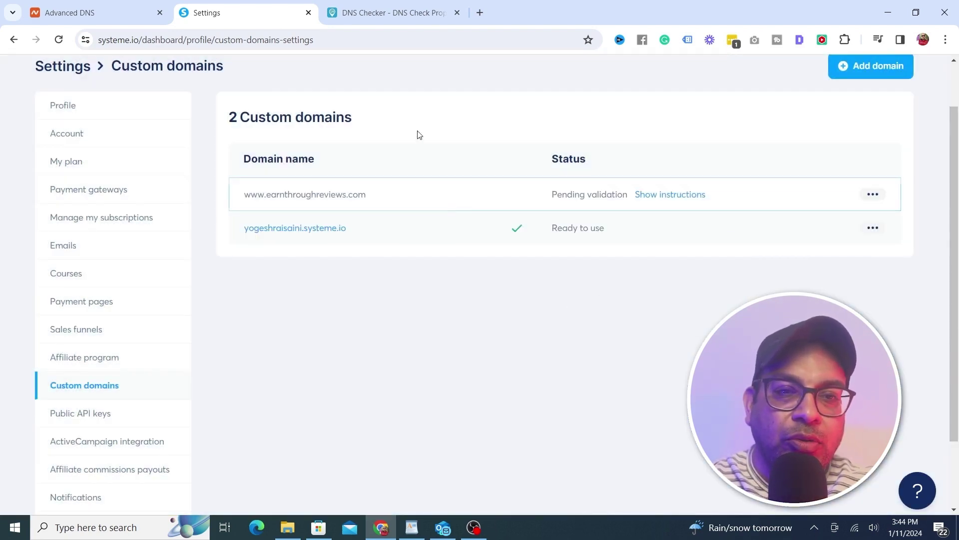
click(376, 12)
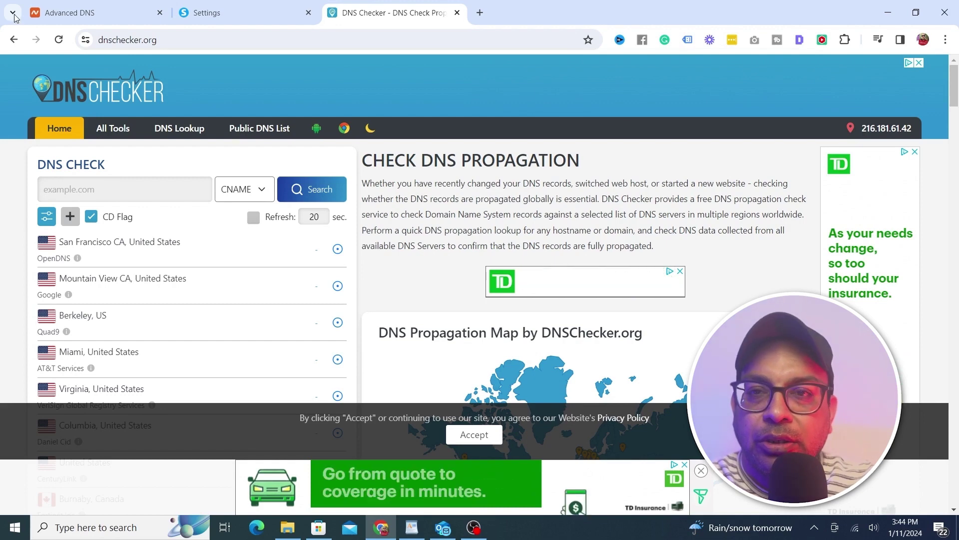
Run a CNAME propagation lookup for earnthroughreviews.com in DNS Checker, then reload the page
click(82, 4)
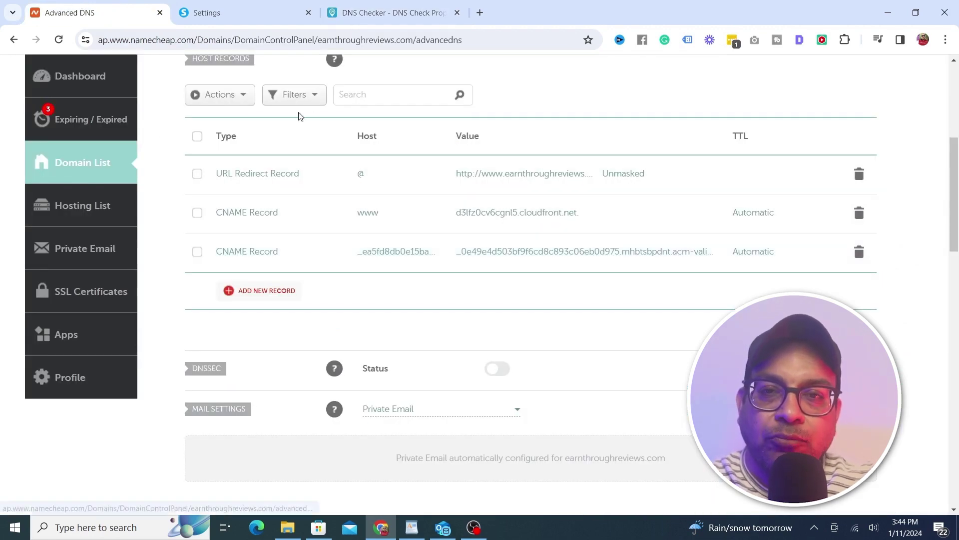
scroll(957, 95, up, 5)
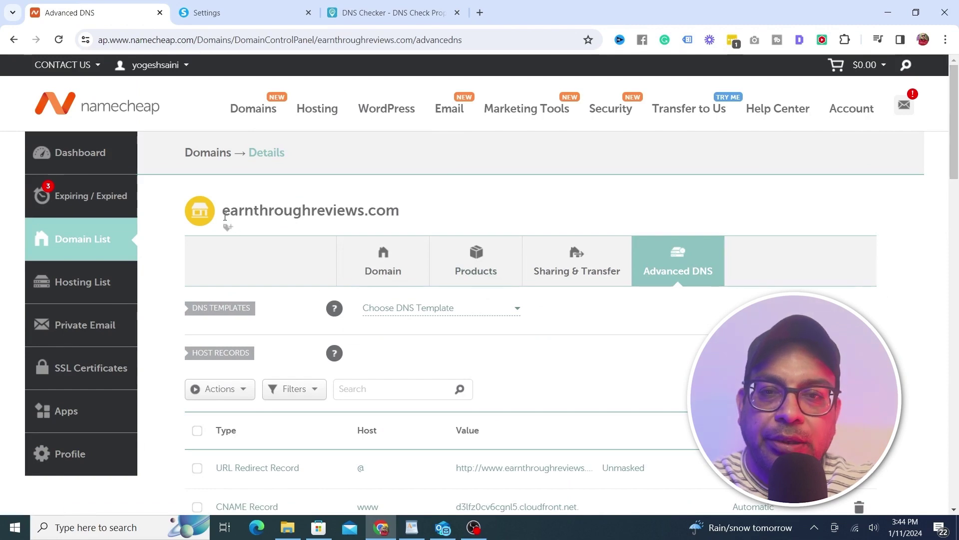
drag(225, 217, 432, 212)
key(ctrl+c)
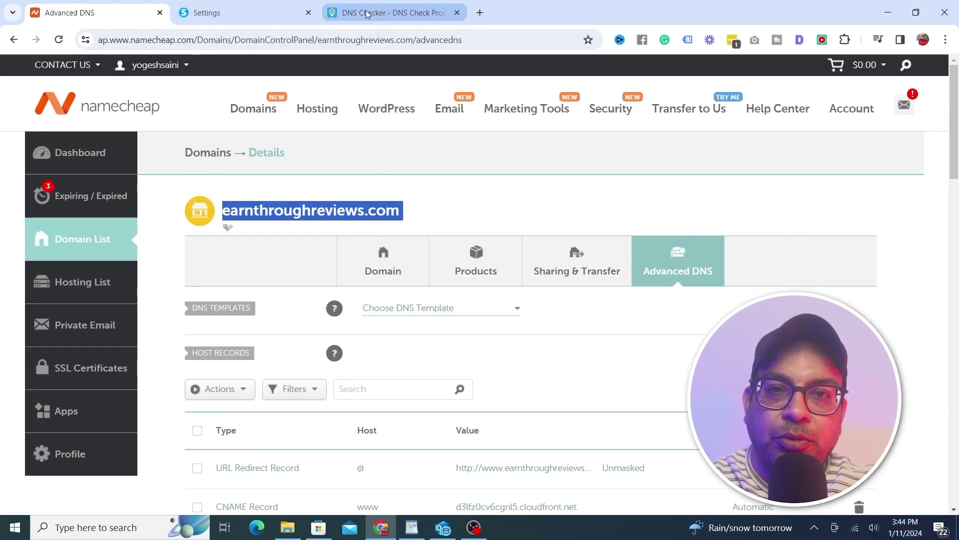
click(390, 13)
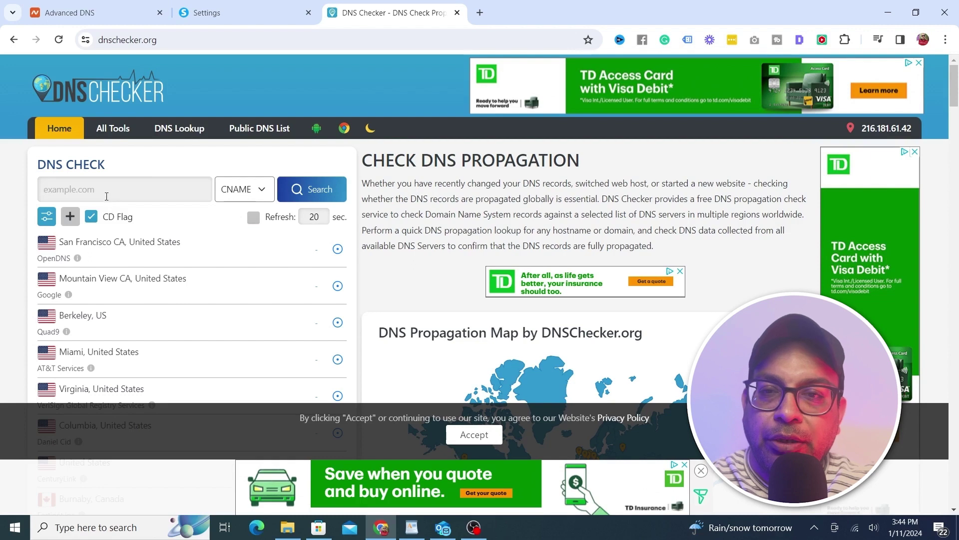
key(ctrl+v)
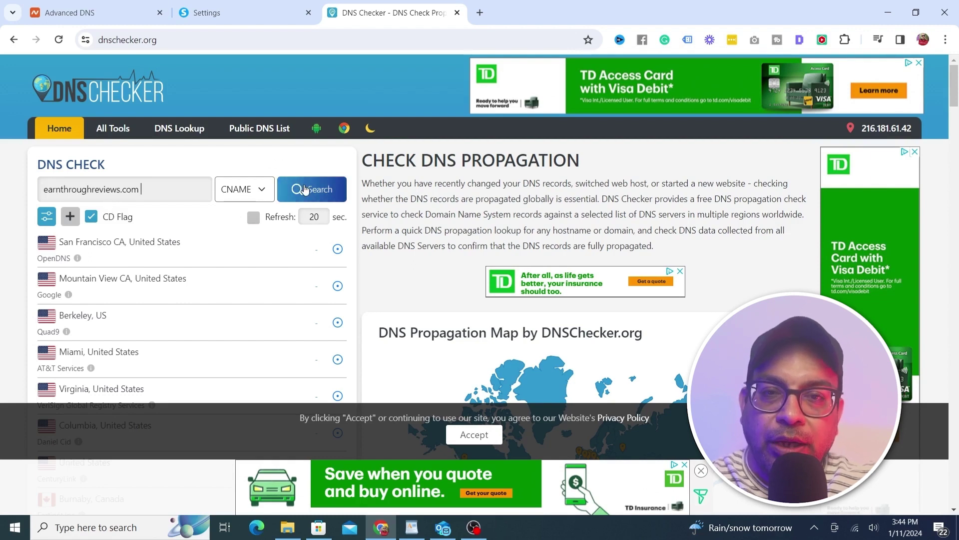
click(304, 189)
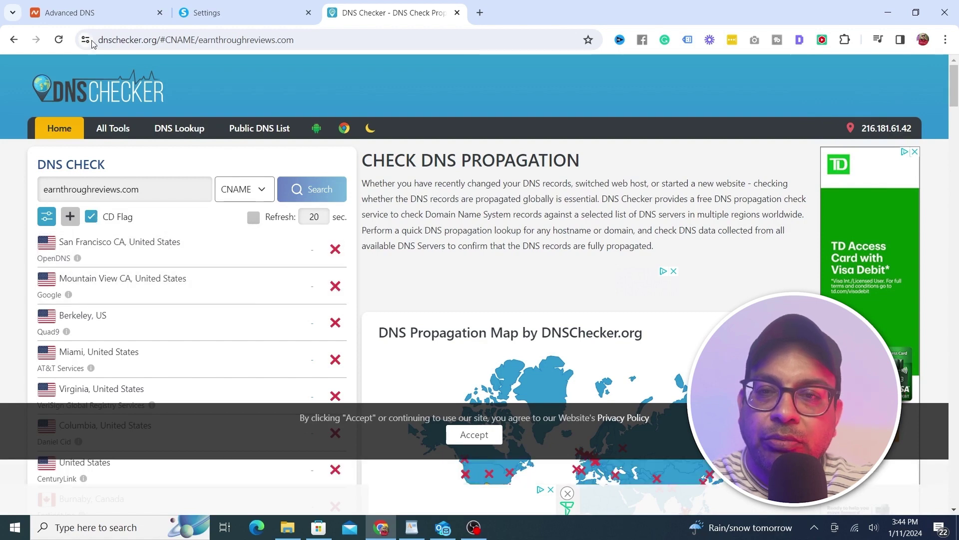
click(59, 40)
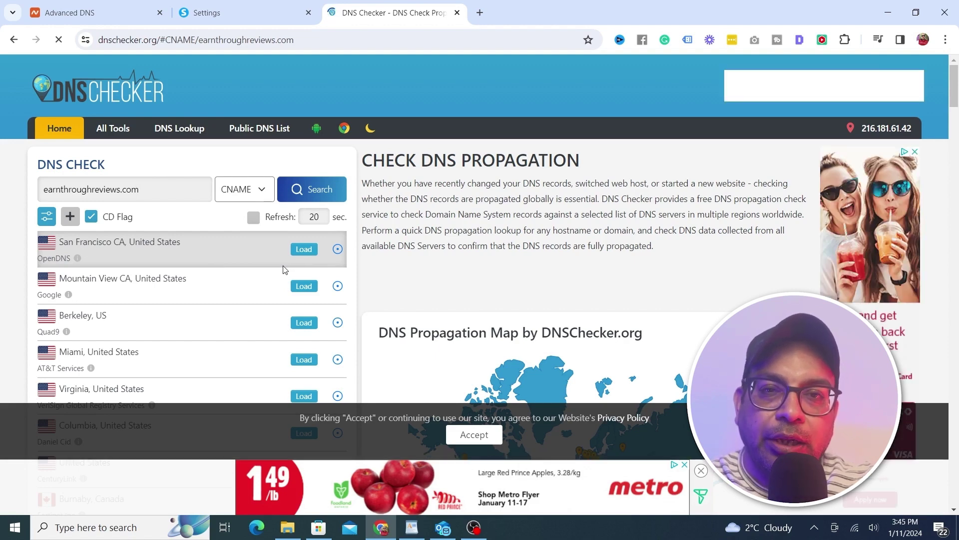
click(223, 6)
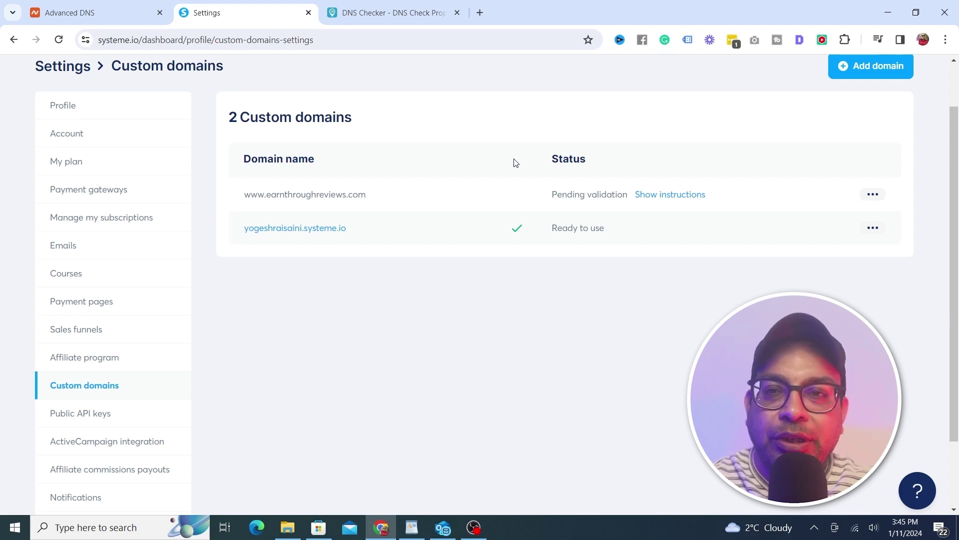
click(956, 83)
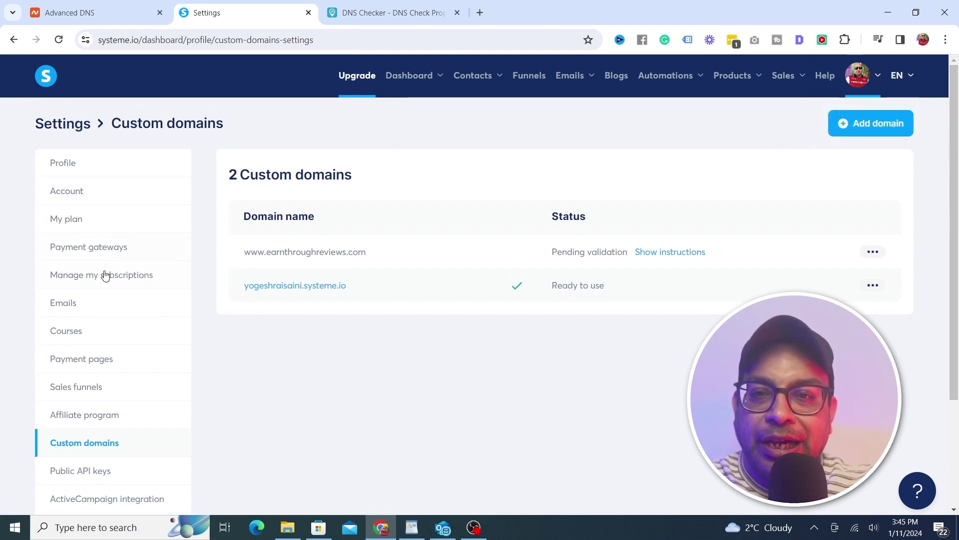
View Systeme.io's empty Emails settings, then go back to Namecheap's Advanced DNS page
click(74, 305)
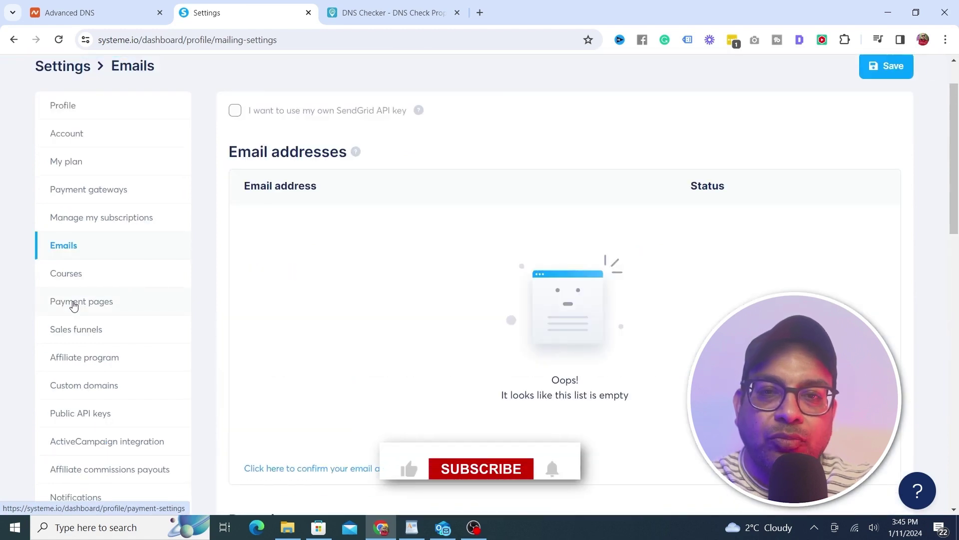
scroll(496, 161, down, 1)
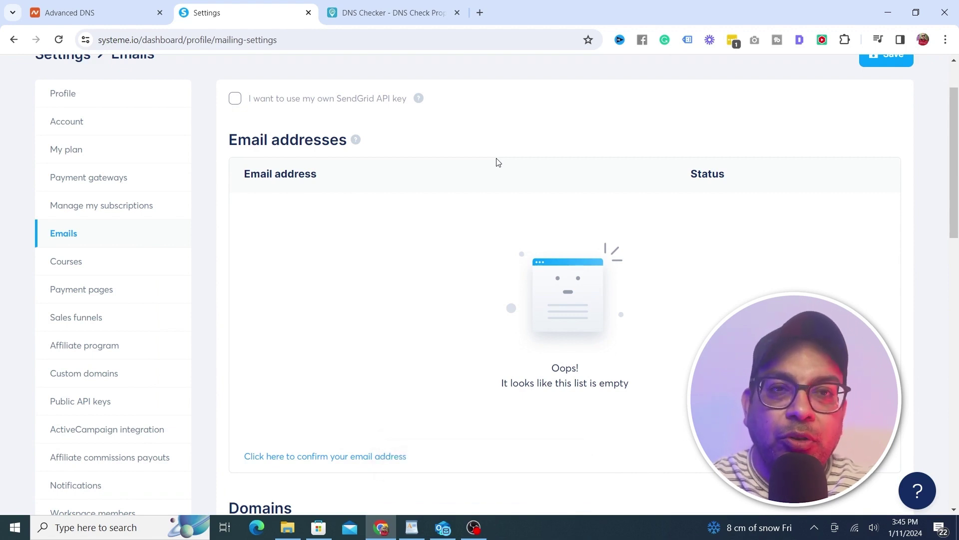
click(111, 6)
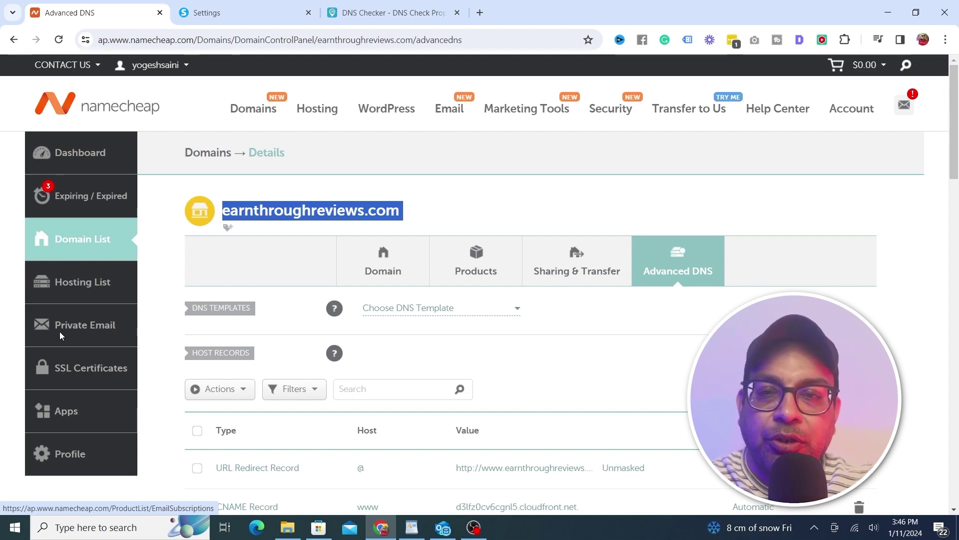
Open the earnthroughreviews.com Private Email Pro subscription and view its mailbox section (0 of 3 used)
click(61, 336)
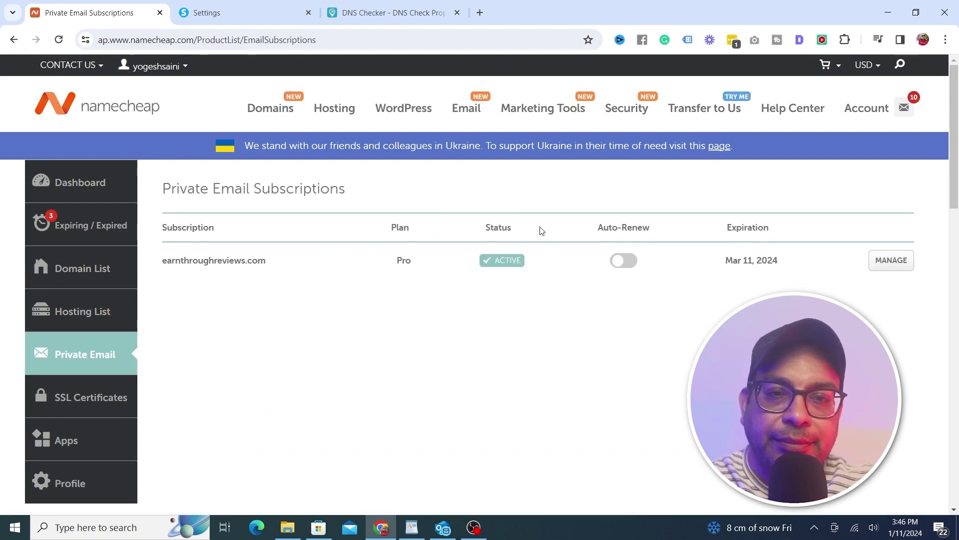
click(883, 263)
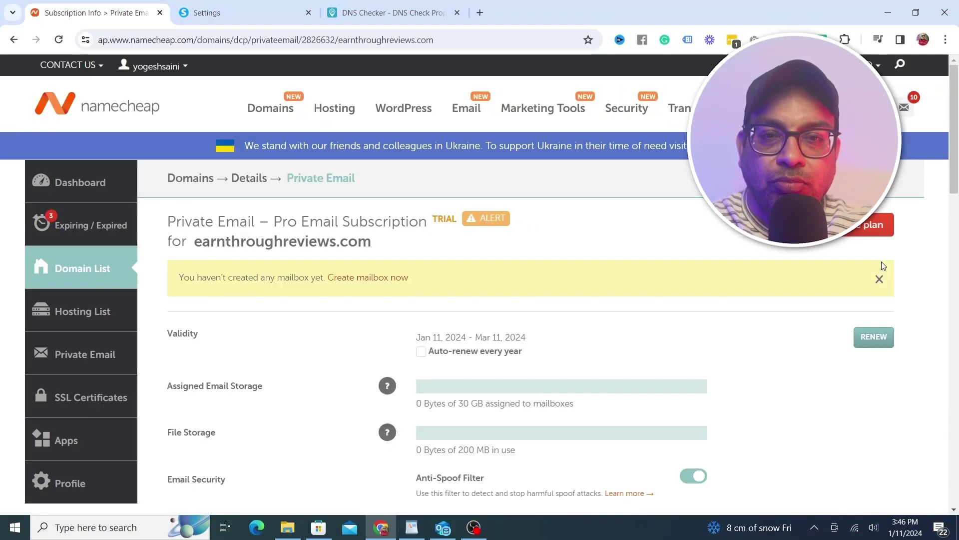
drag(954, 164, 949, 236)
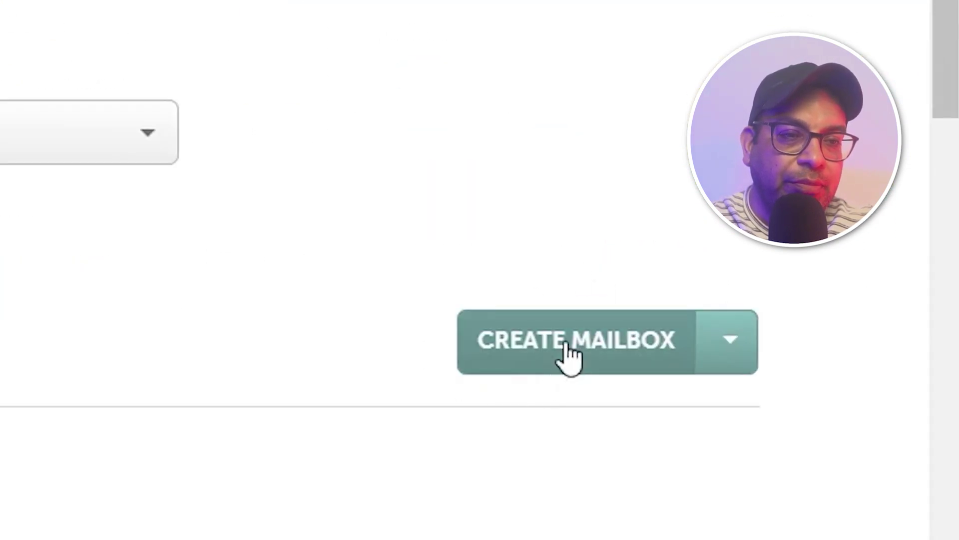
click(568, 353)
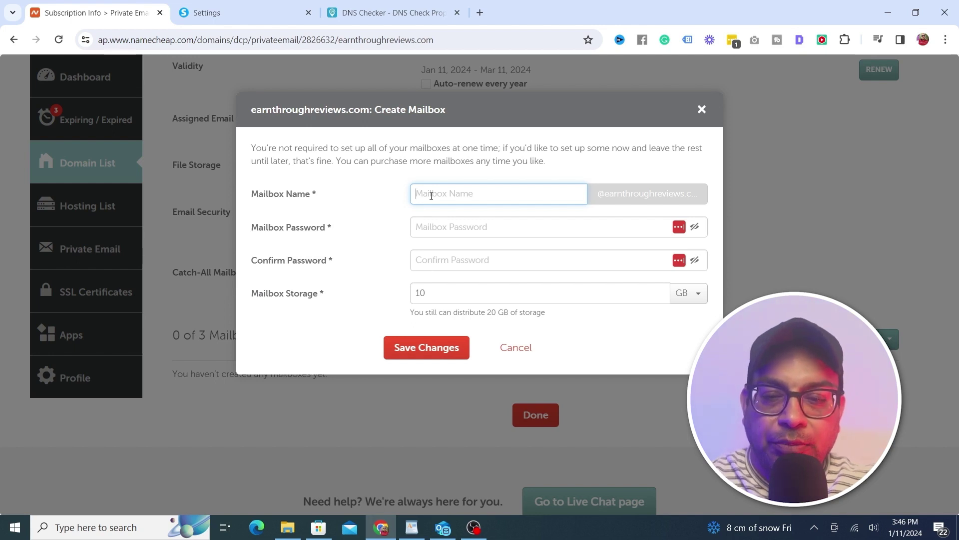
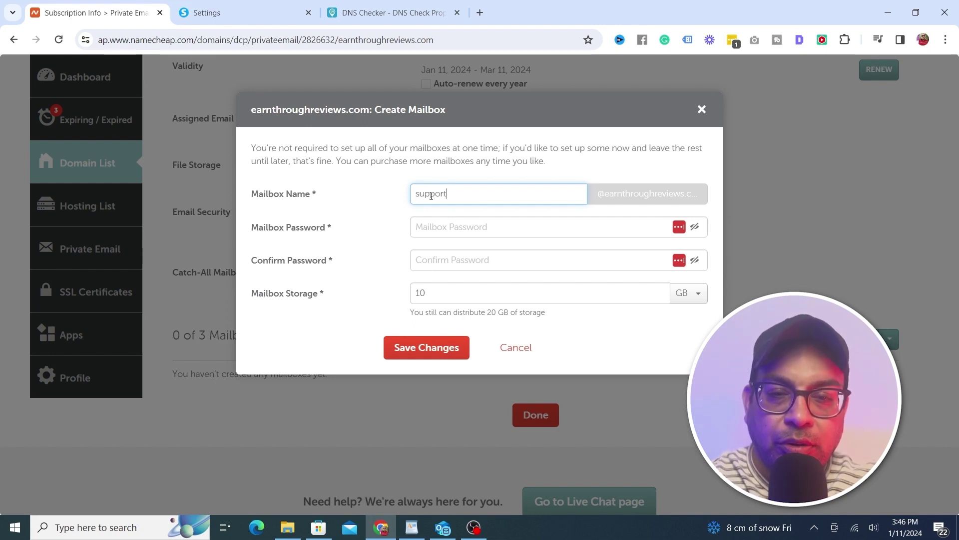
click(425, 231)
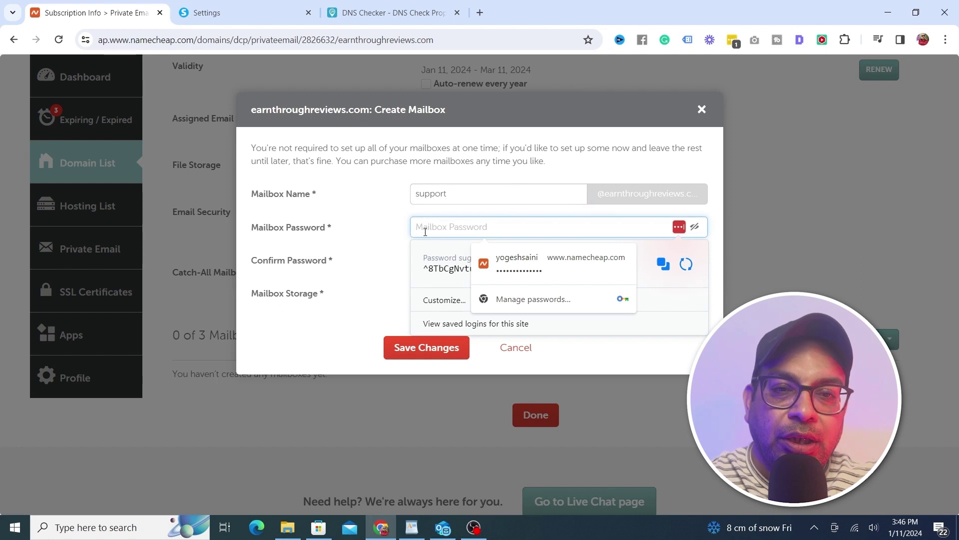
key(ctrl+v)
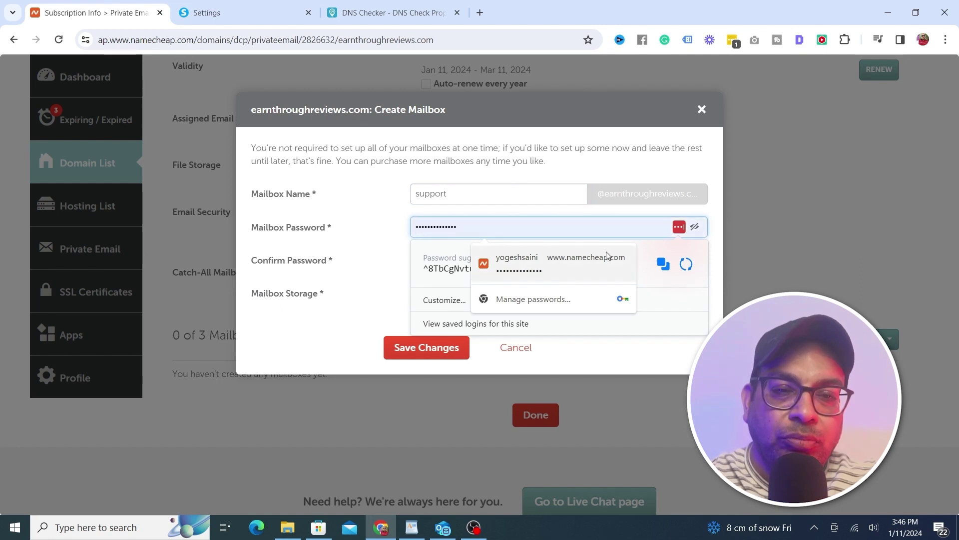
key(Tab)
key(ctrl+v)
click(353, 267)
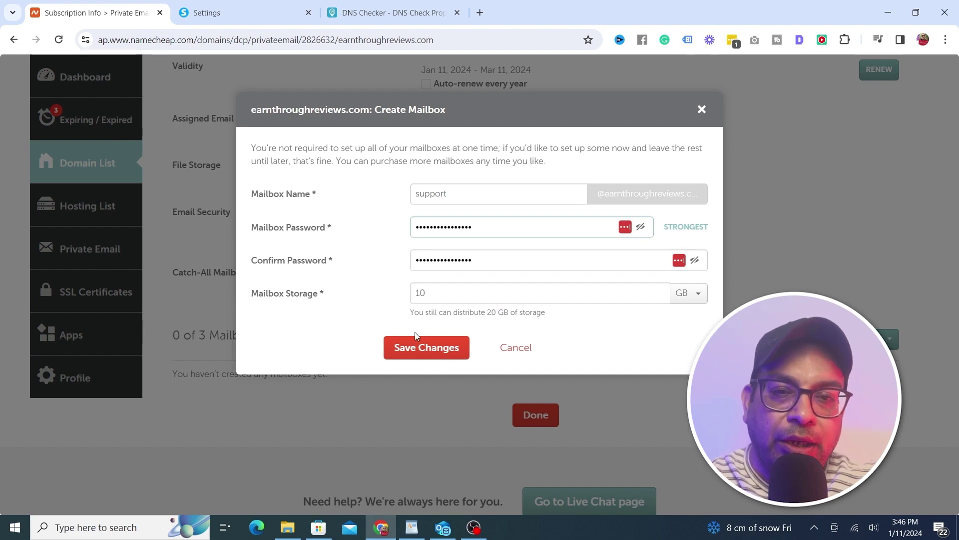
click(421, 348)
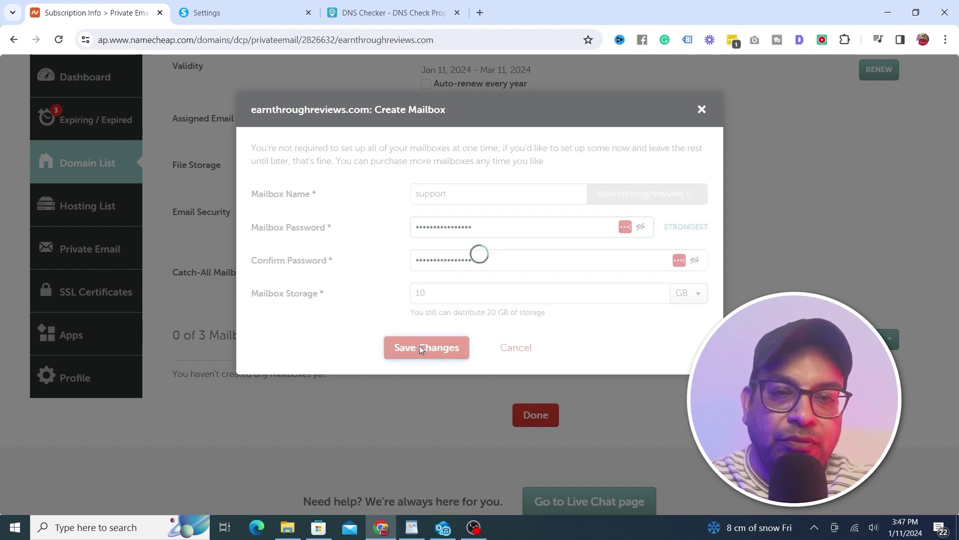
scroll(953, 185, down, 2)
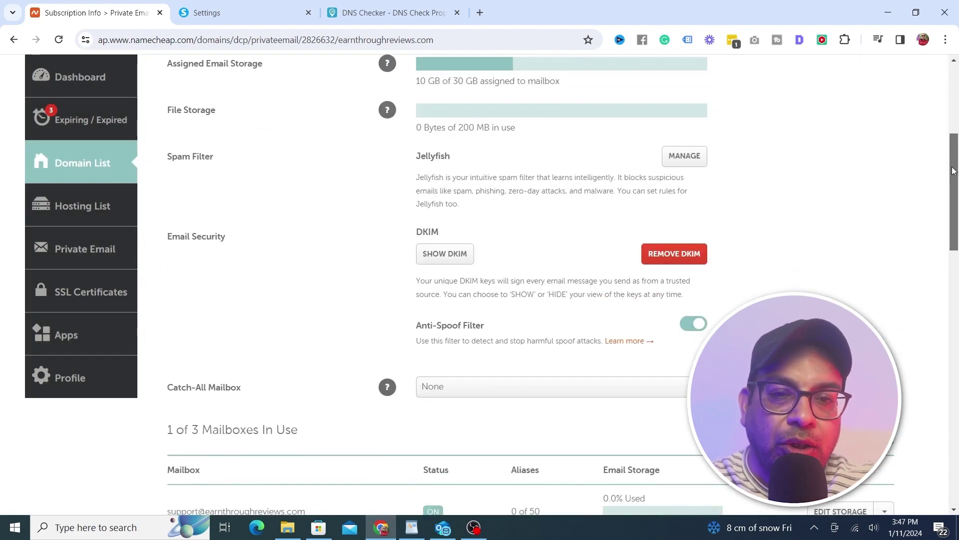
scroll(953, 185, down, 1)
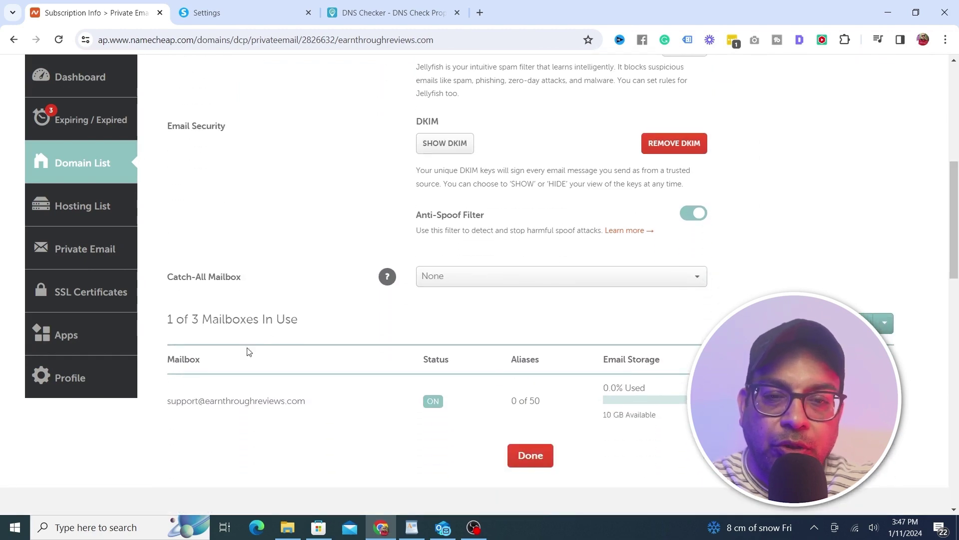
drag(168, 401, 223, 399)
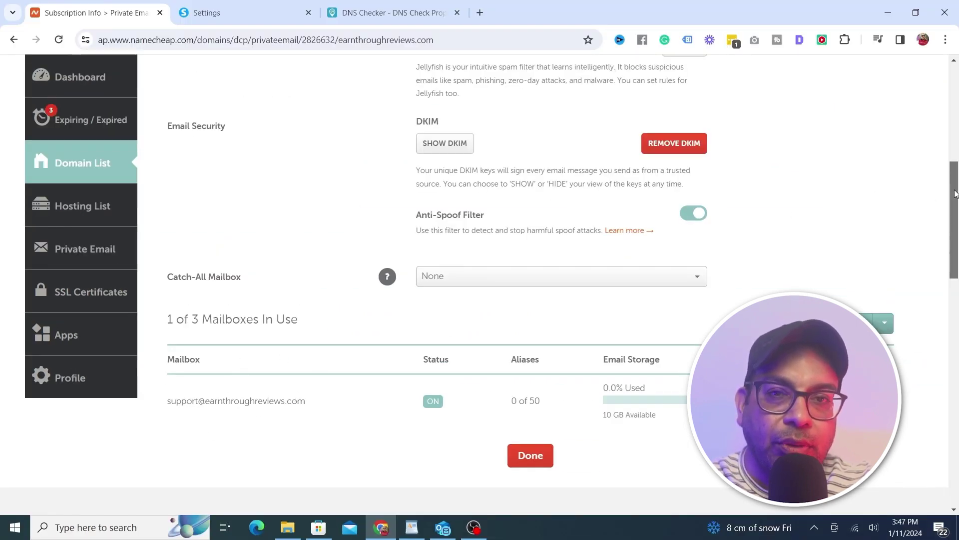
drag(954, 194, 955, 99)
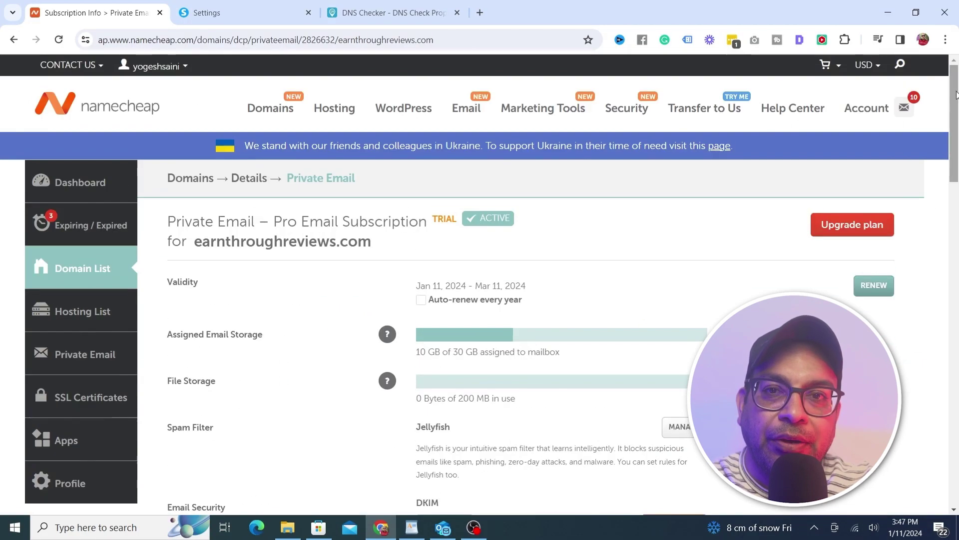
click(239, 17)
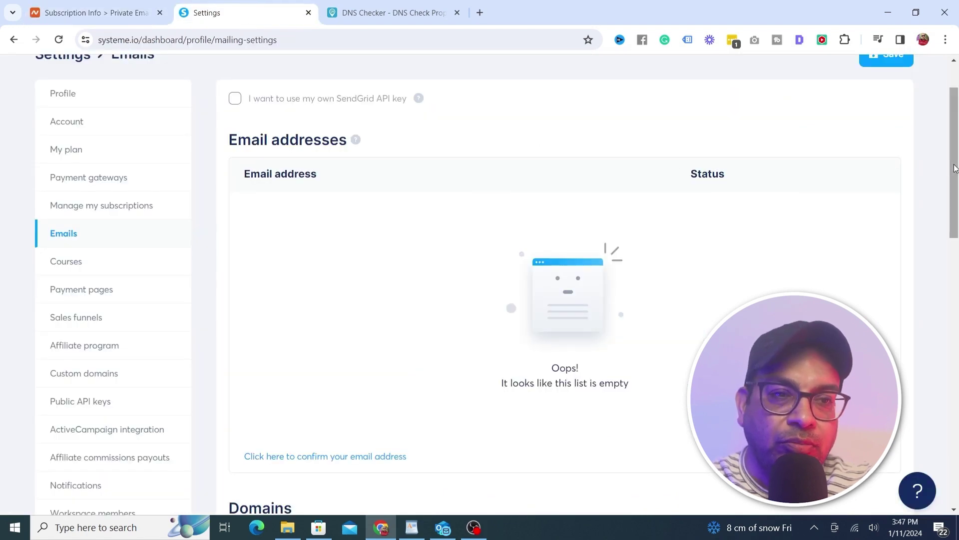
Enter the copied domain in Systeme.io's sending-domain authentication form and submit it
drag(955, 168, 948, 311)
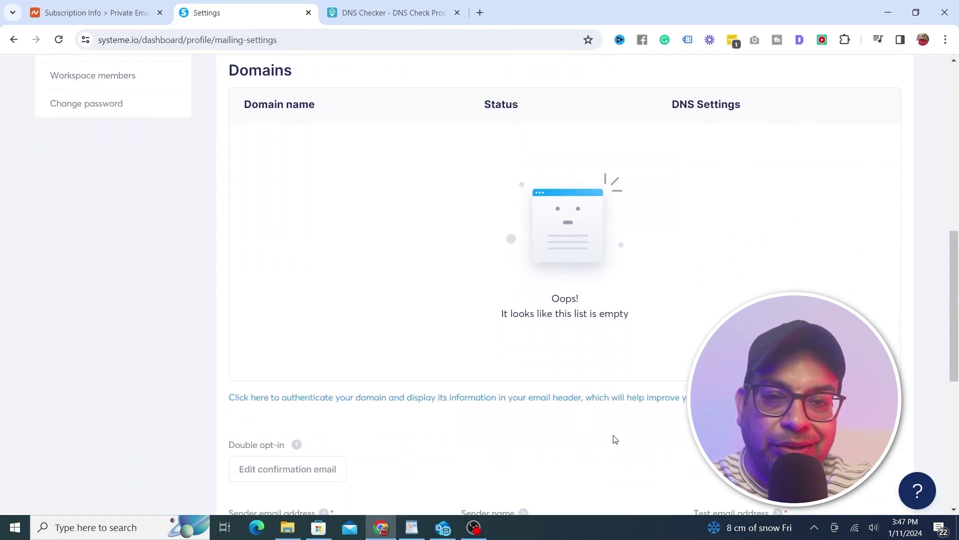
click(384, 398)
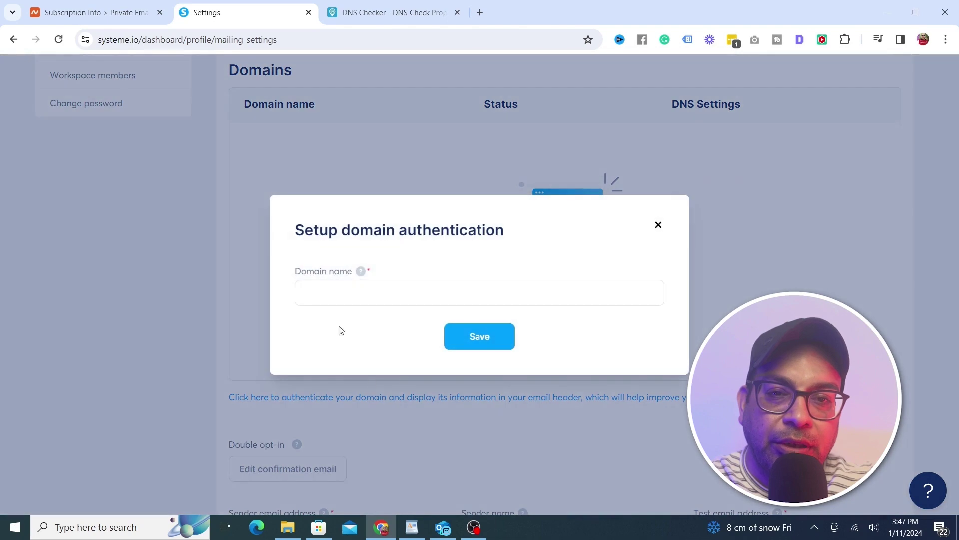
click(324, 294)
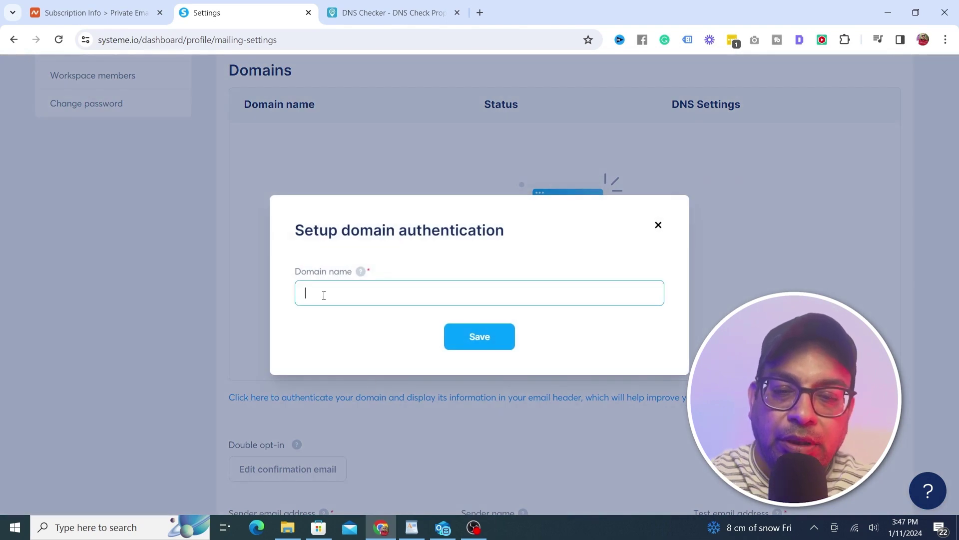
text(www)
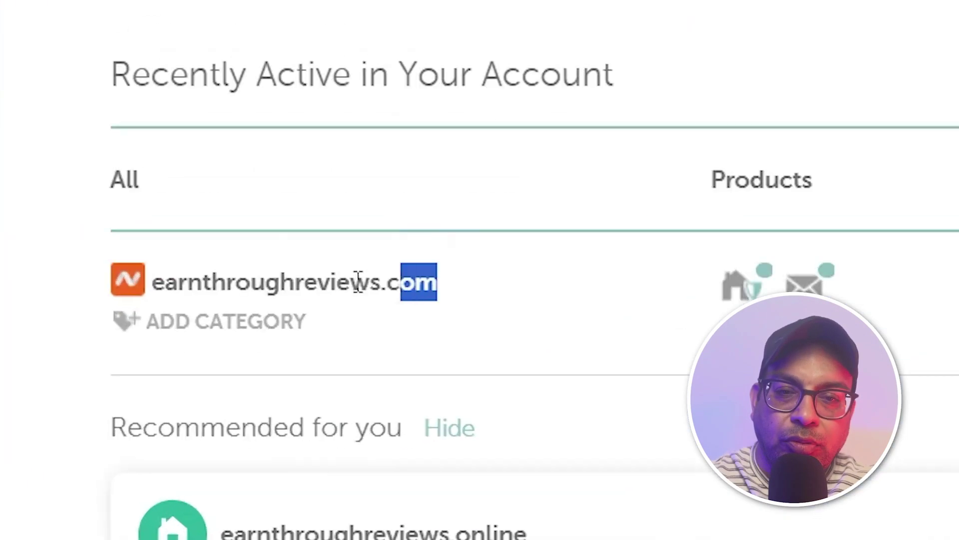
drag(358, 280, 155, 281)
key(ctrl+c)
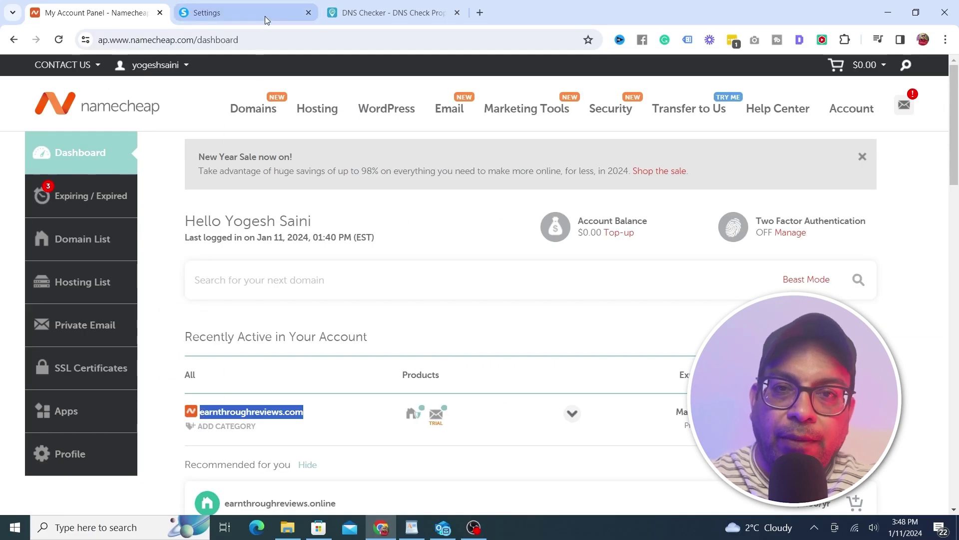
click(267, 19)
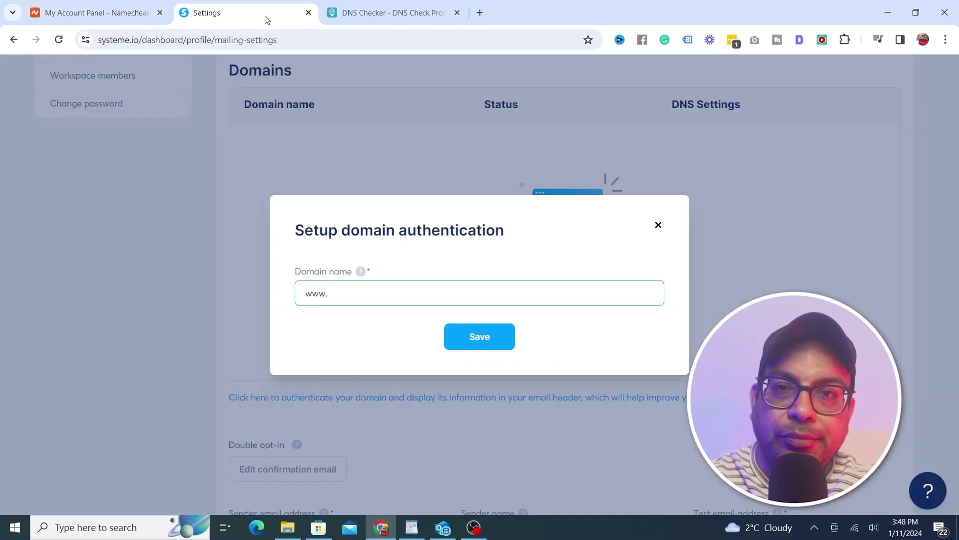
key(ctrl+v)
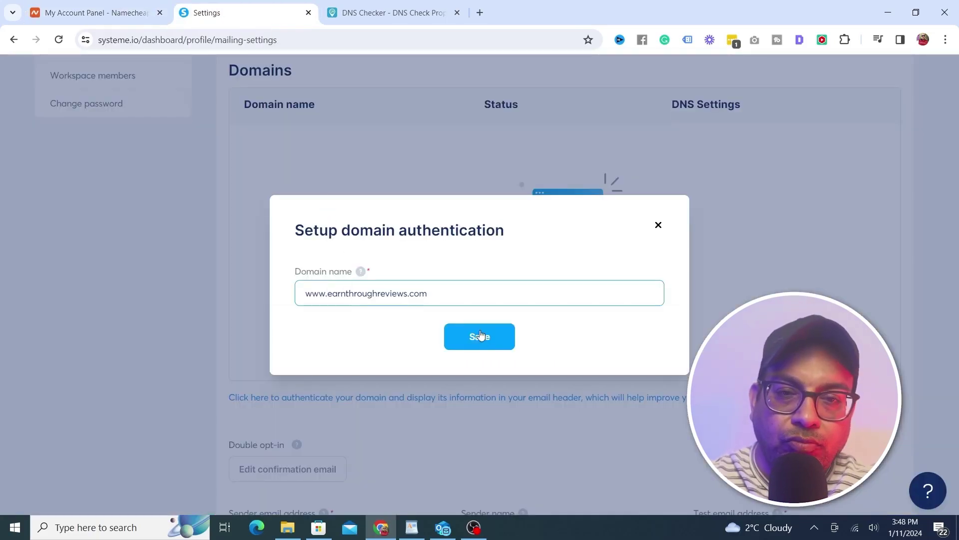
click(481, 335)
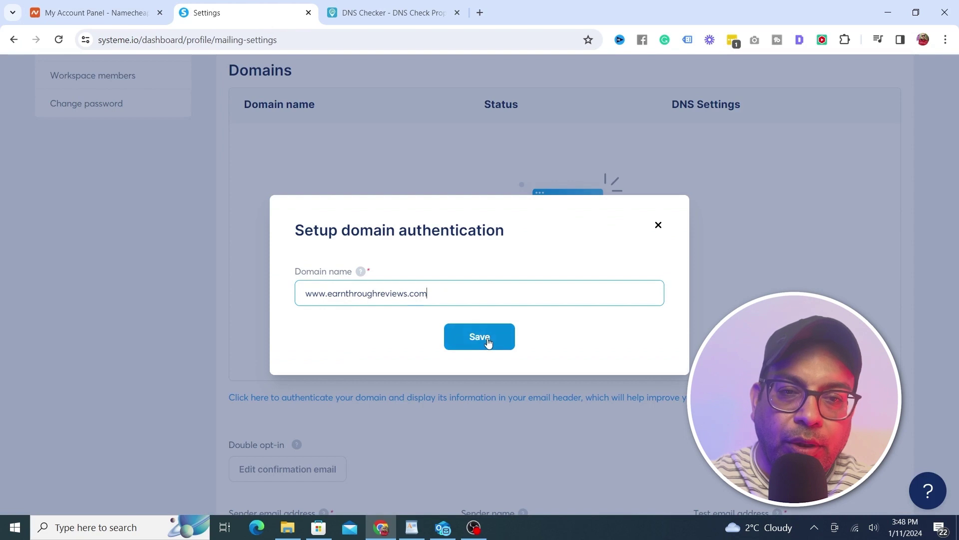
click(330, 288)
key(BackSpace)
key(BackSpace)
key(BackSpace)
key(BackSpace)
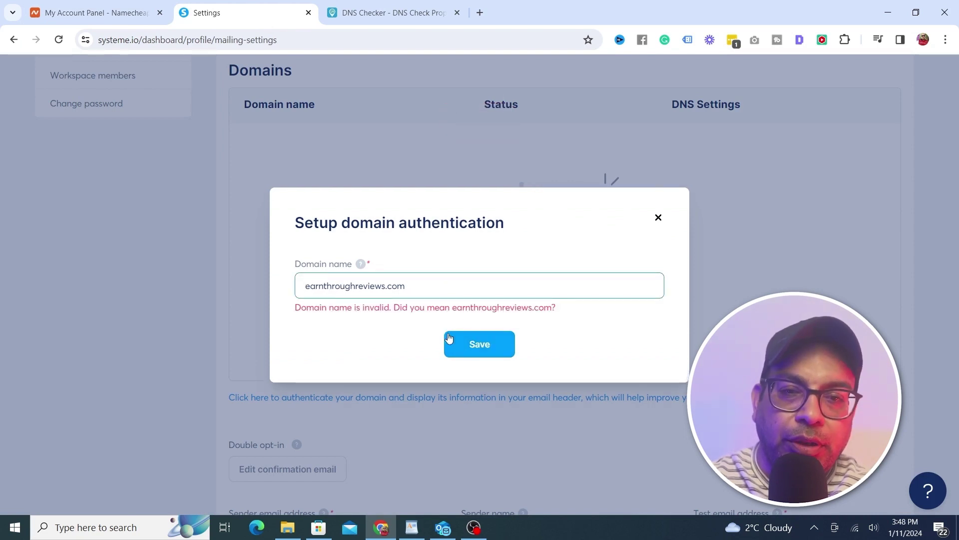
click(449, 338)
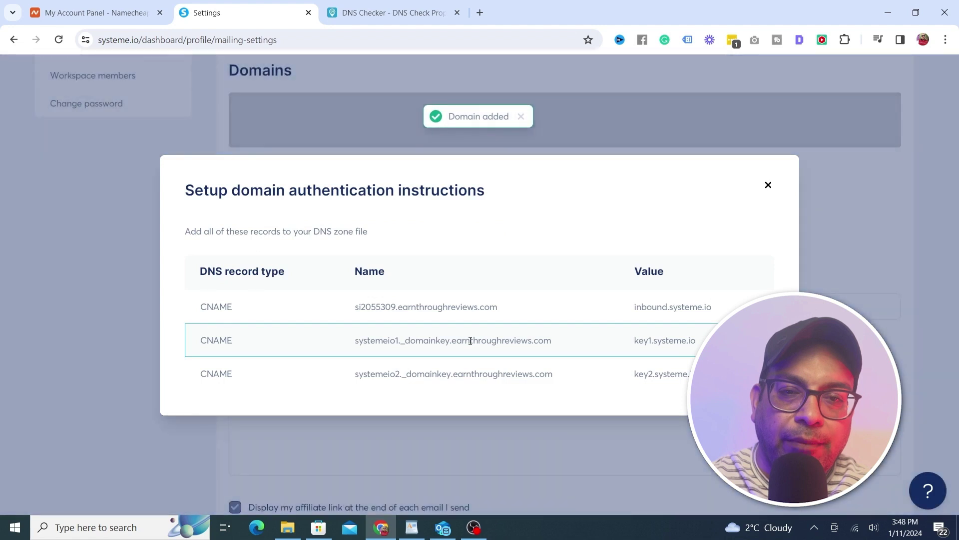
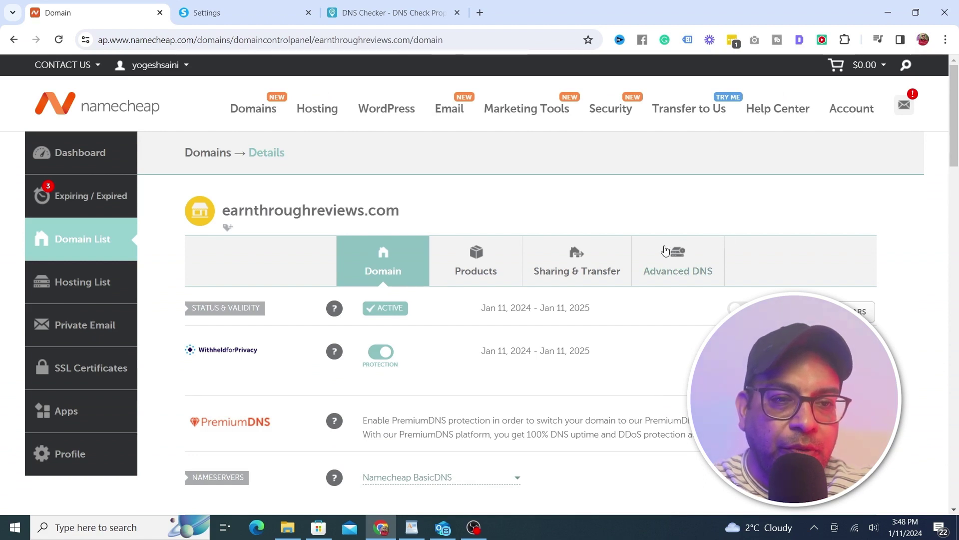
In Advanced DNS for earnthroughreviews.com, add a new record row set to CNAME
click(697, 271)
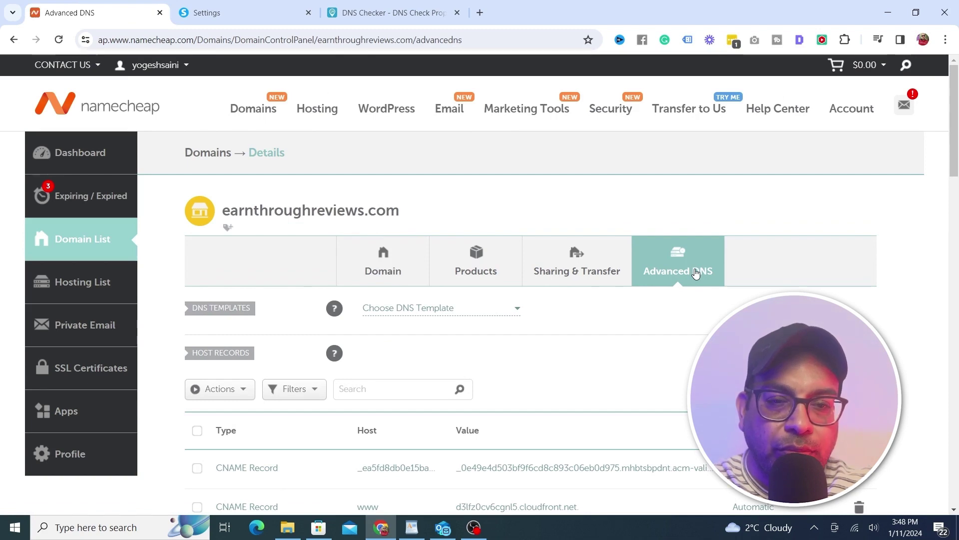
drag(954, 171, 955, 213)
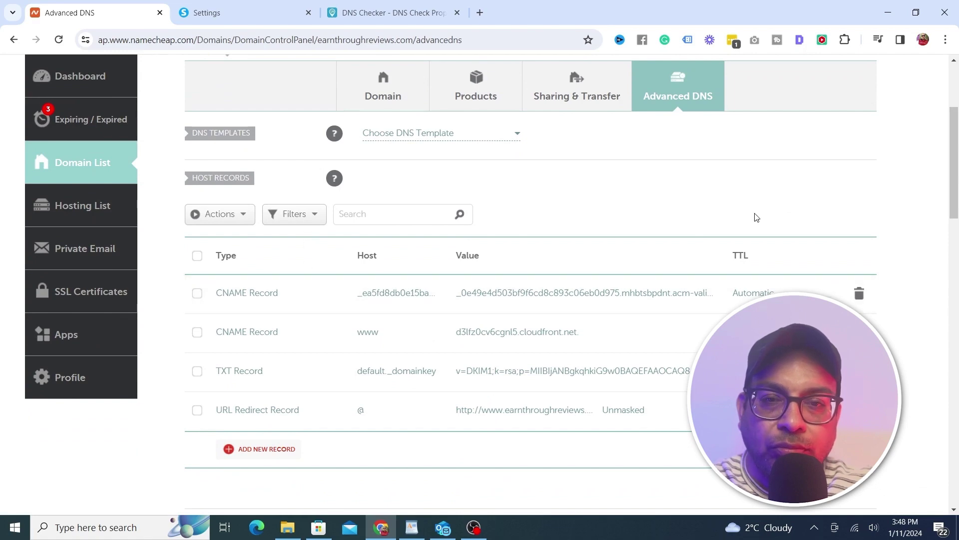
drag(956, 162, 957, 182)
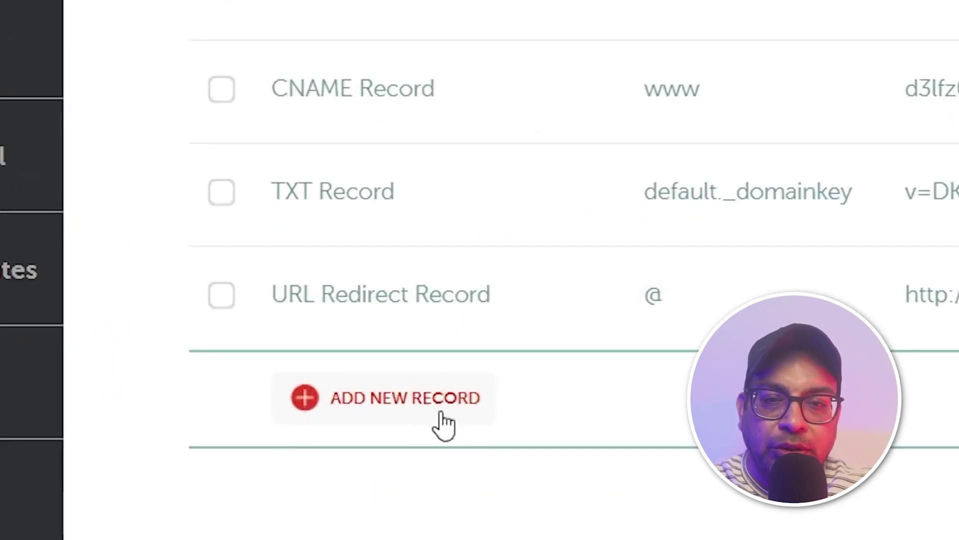
click(381, 408)
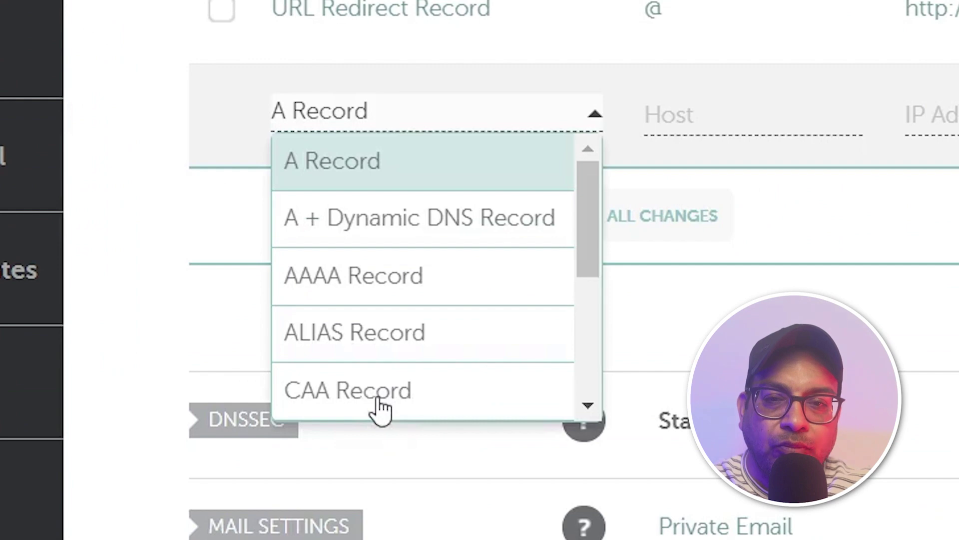
click(583, 368)
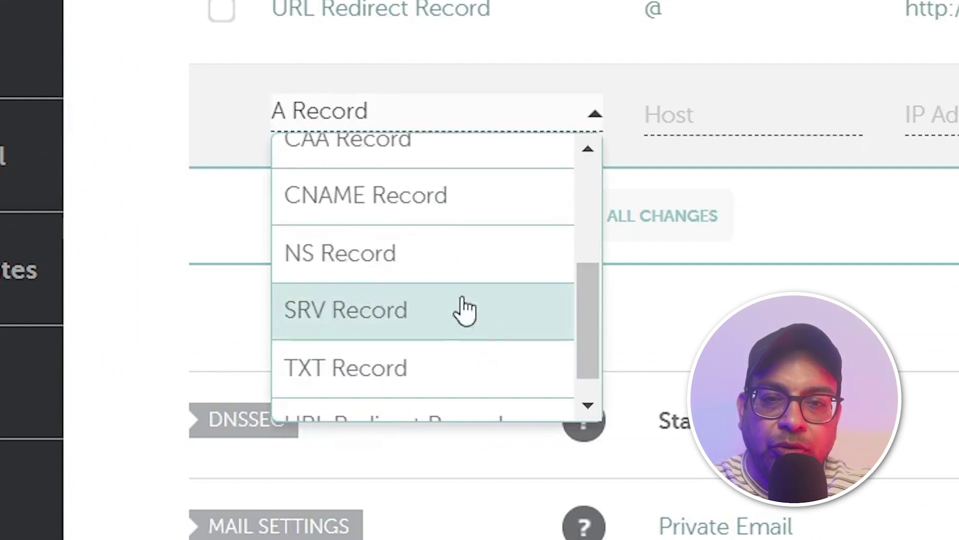
click(435, 204)
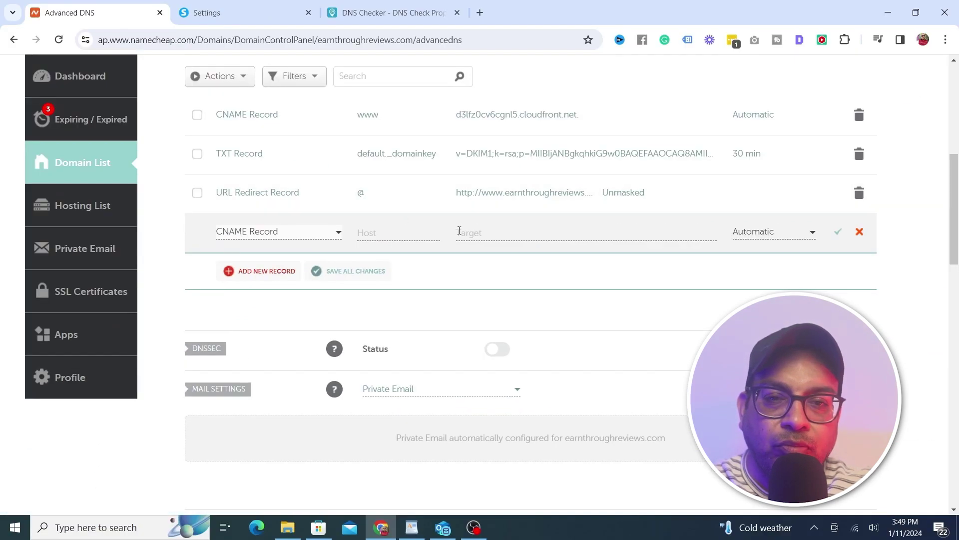
click(474, 234)
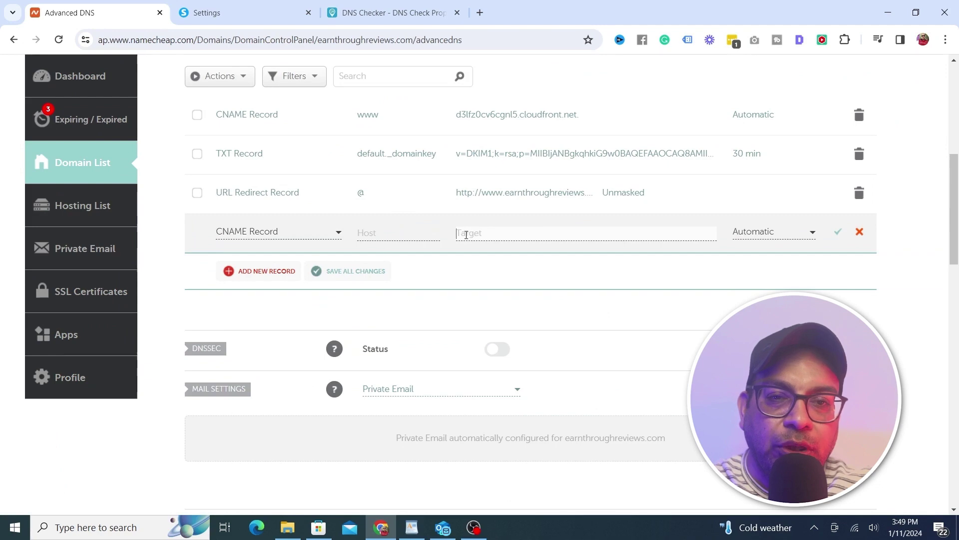
Copy inbound.systeme.io from systeme.io's instructions into the record's Target
click(235, 12)
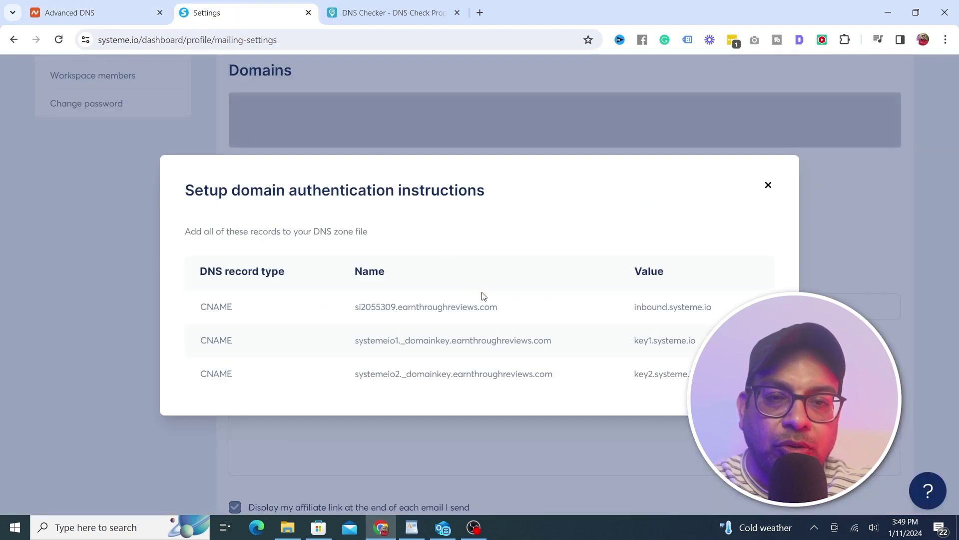
drag(723, 307, 696, 305)
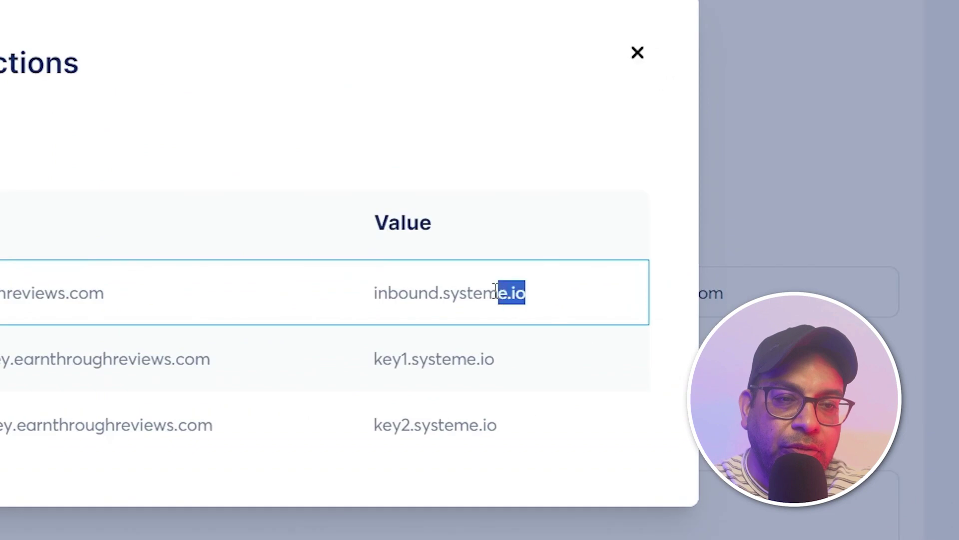
drag(494, 289, 375, 292)
key(ctrl+c)
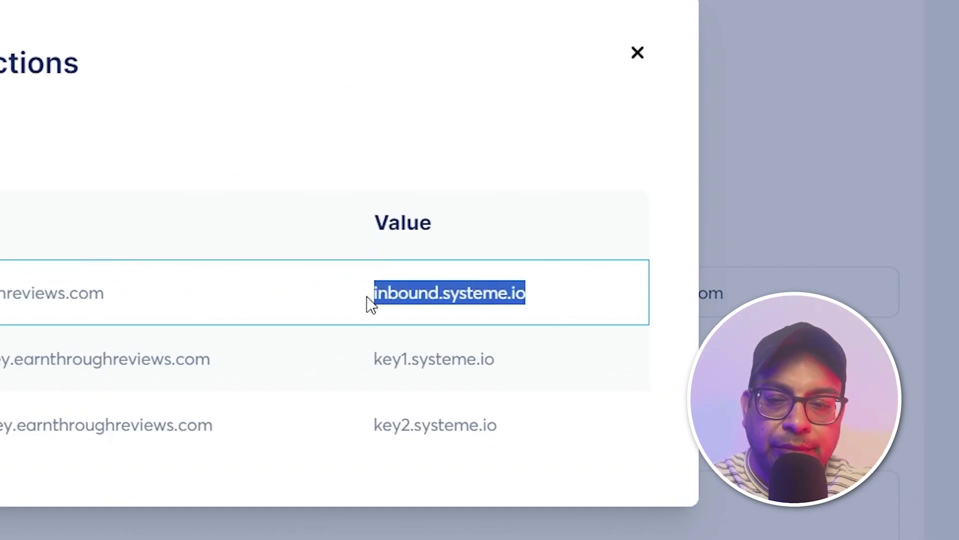
click(147, 6)
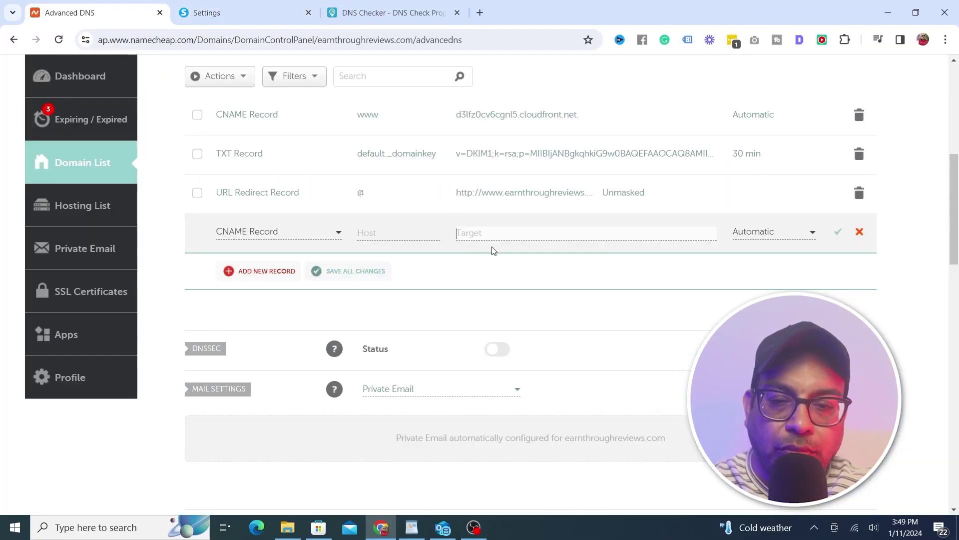
key(ctrl+v)
Set the record's host to si2055309 and save the CNAME record
click(380, 233)
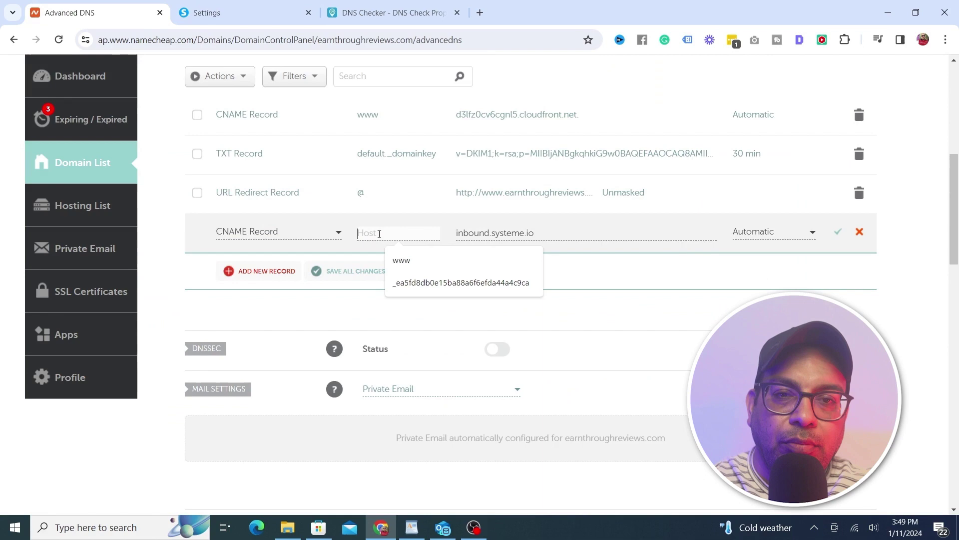
click(238, 15)
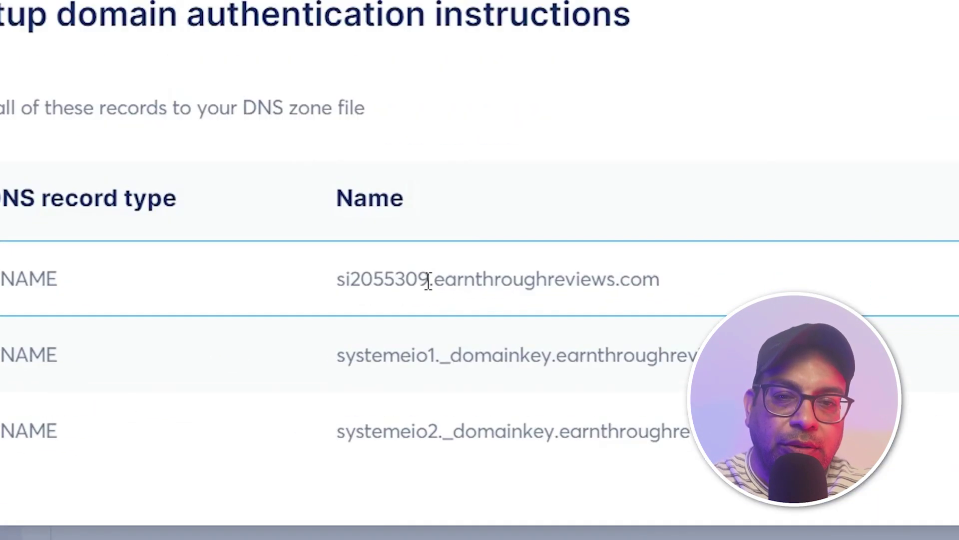
drag(428, 280, 336, 281)
key(ctrl+c)
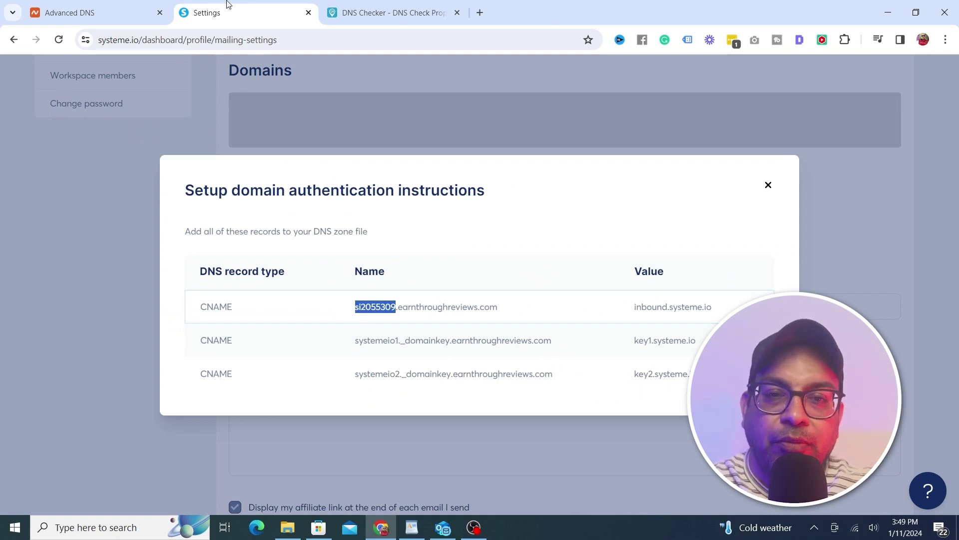
click(113, 9)
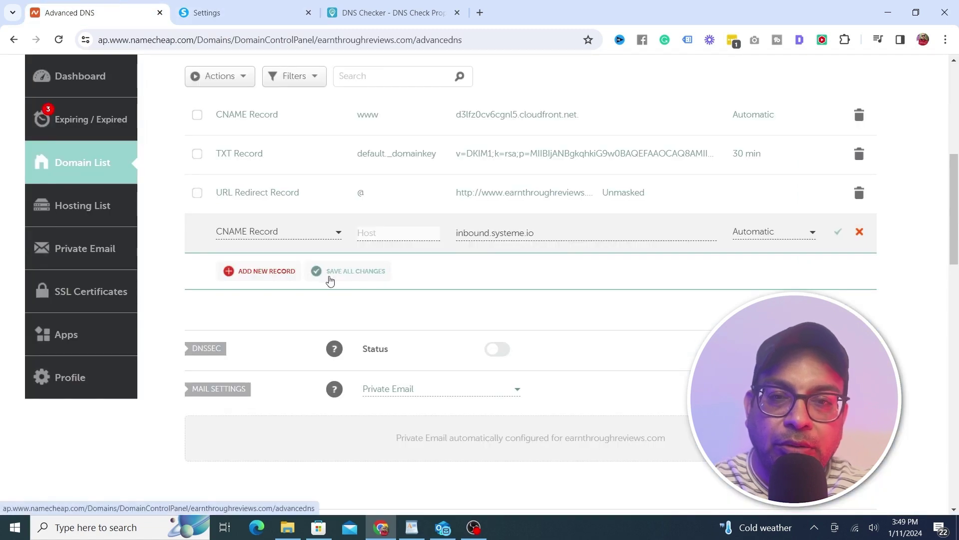
key(ctrl+v)
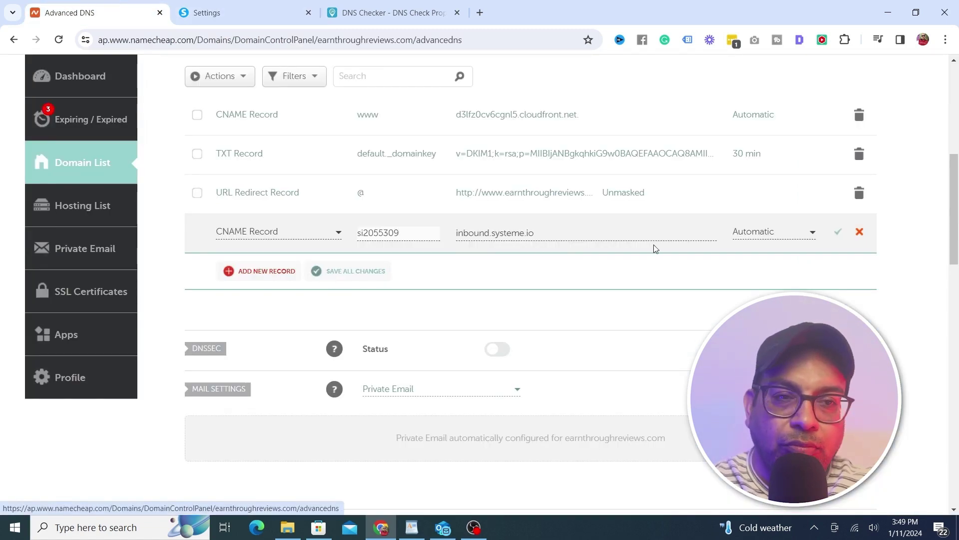
click(838, 233)
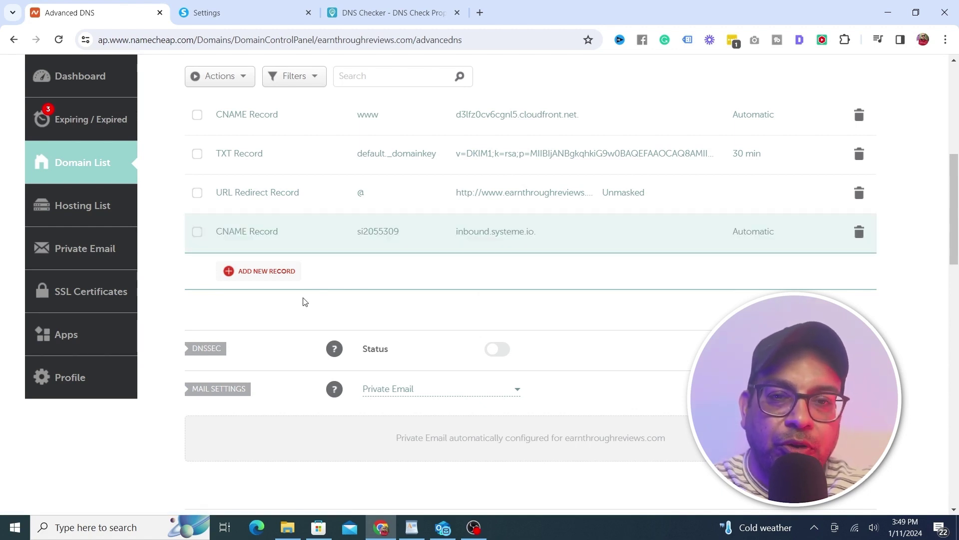
click(266, 279)
Make the new row a CNAME record with target key1.systeme.io
scroll(338, 320, down, 1)
click(252, 344)
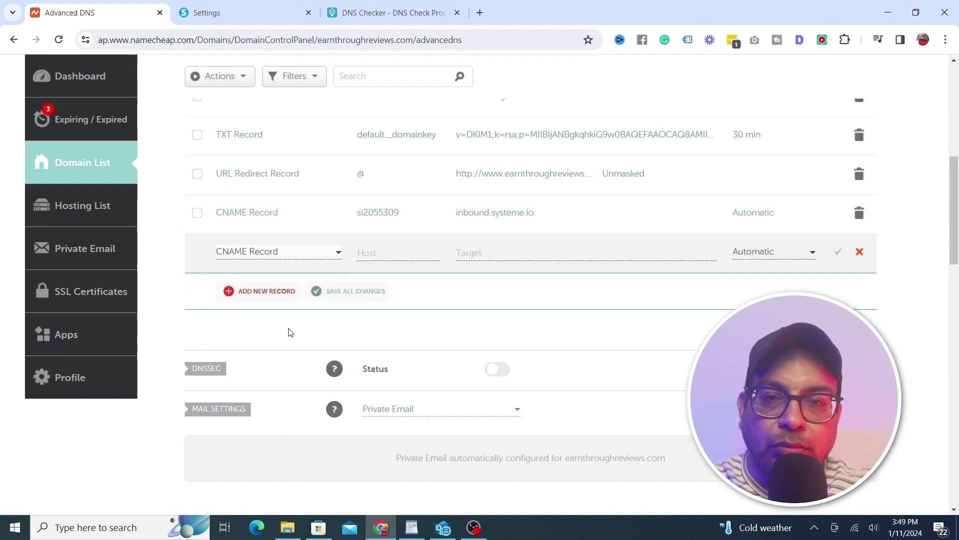
scroll(364, 316, up, 2)
click(364, 315)
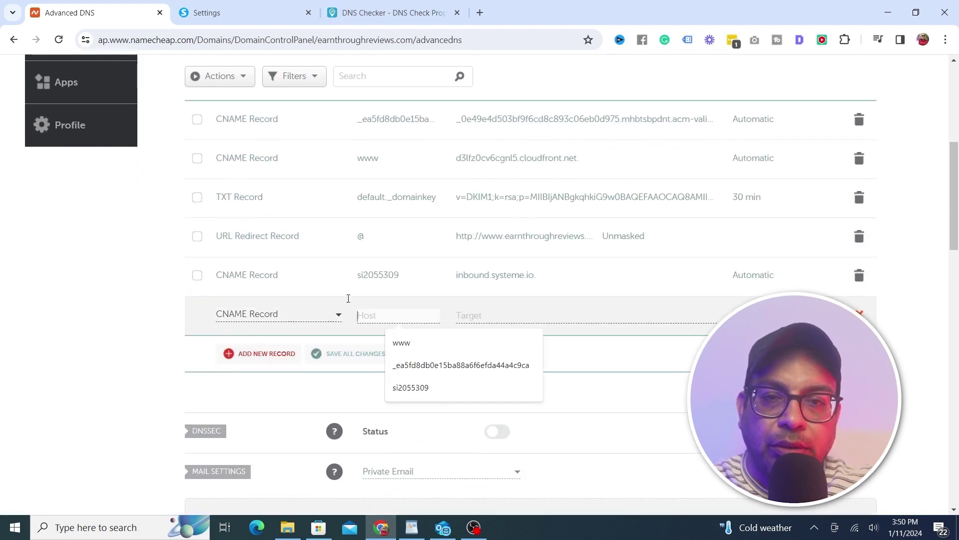
click(239, 12)
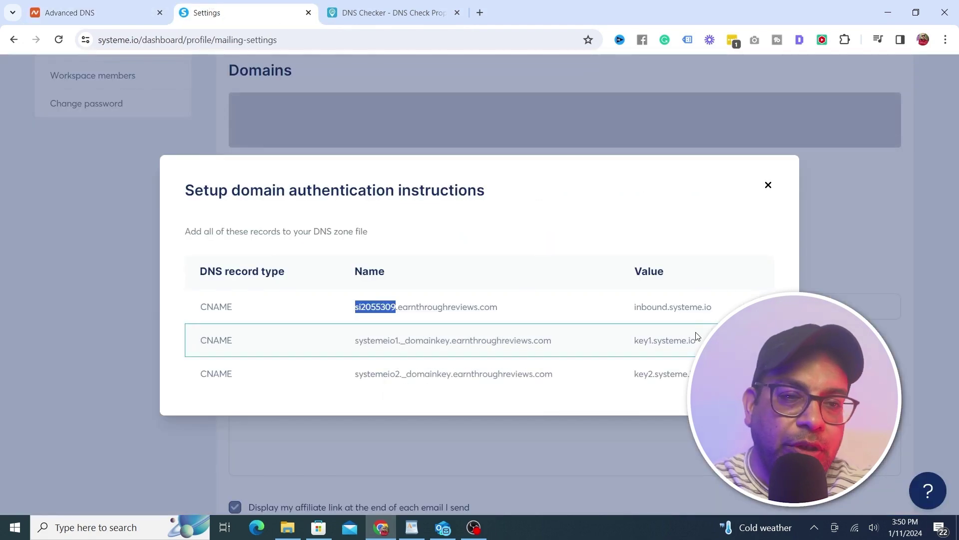
drag(700, 342, 628, 341)
key(ctrl+c)
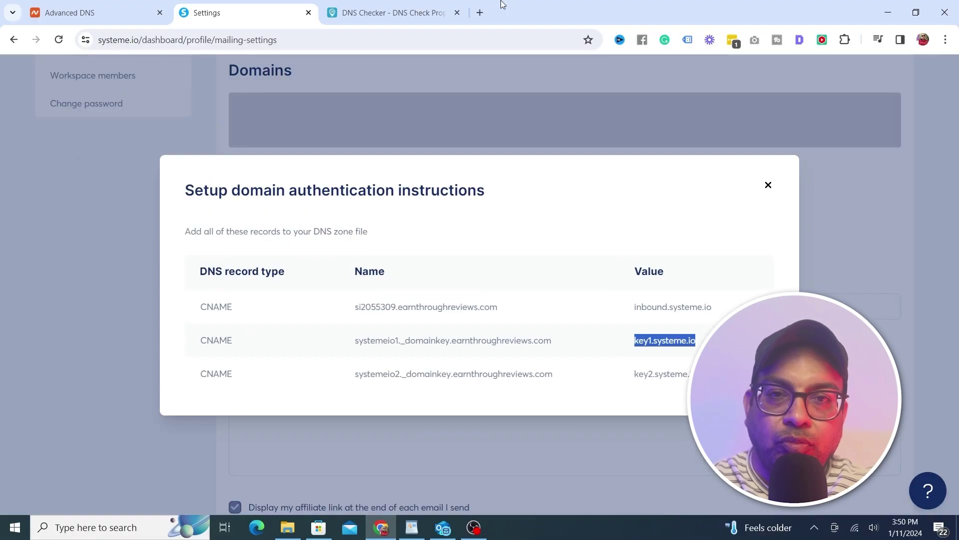
click(70, 15)
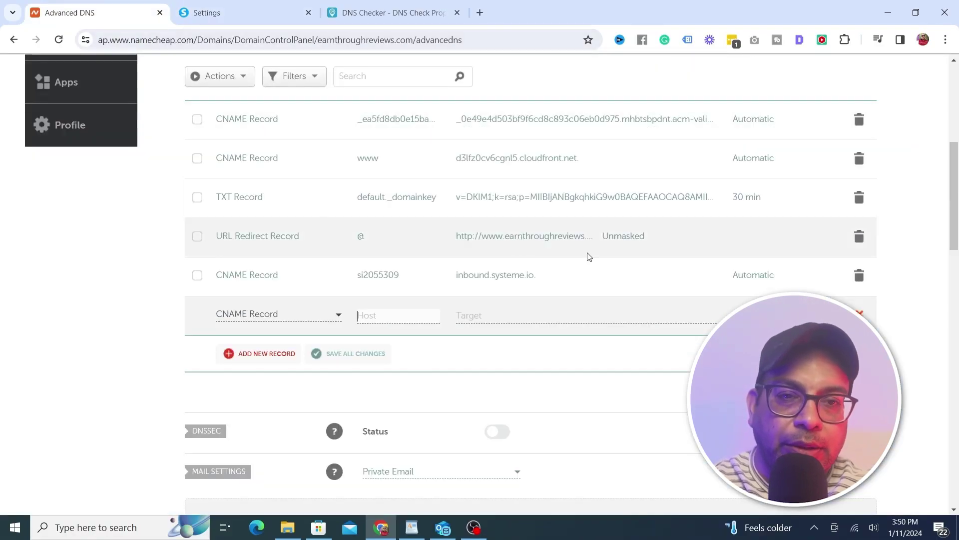
click(507, 315)
key(ctrl+v)
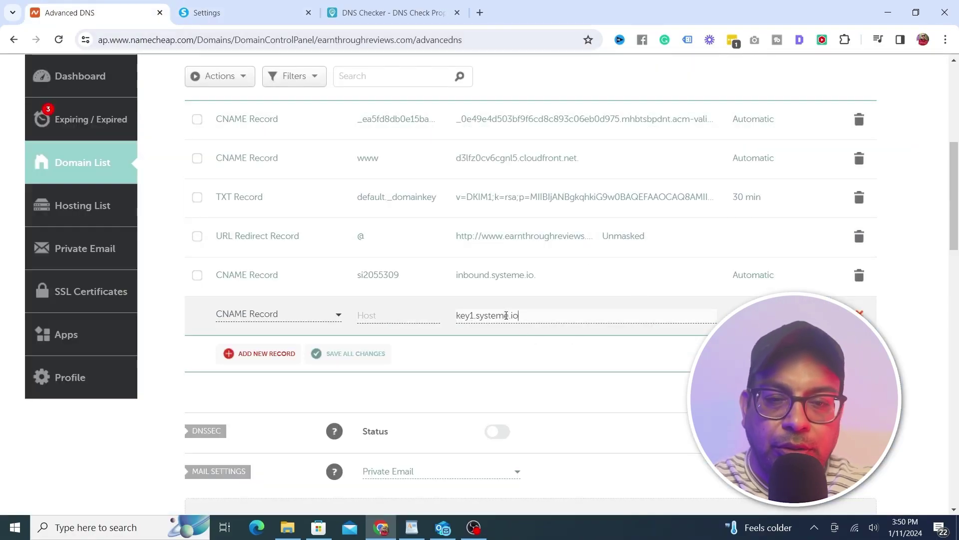
Set the host to systemeio1._domainkey and save the second CNAME record
click(368, 315)
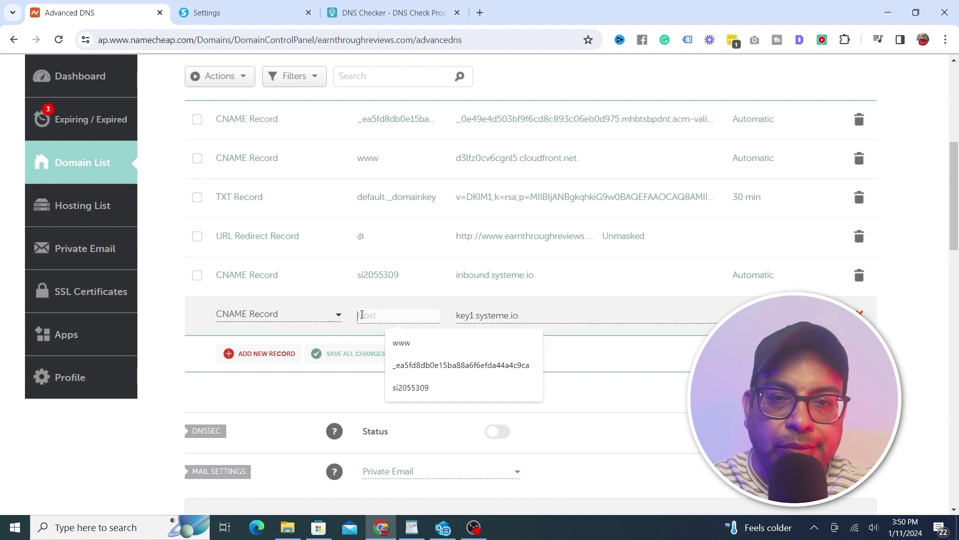
click(237, 6)
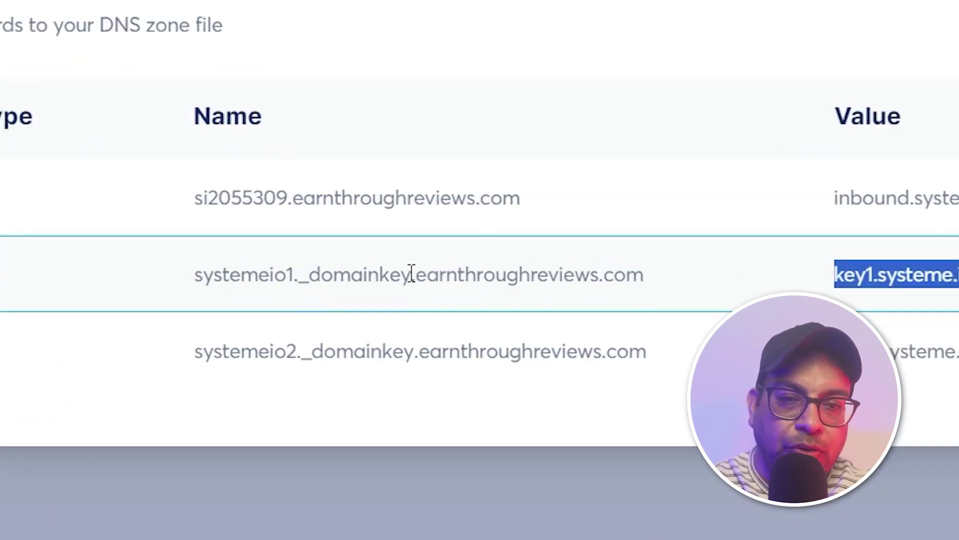
drag(411, 275, 187, 273)
key(ctrl+c)
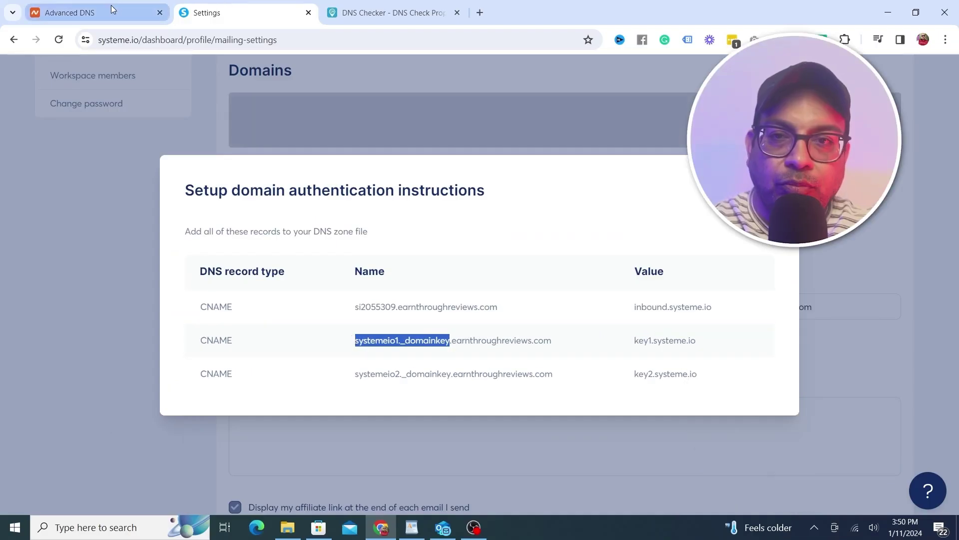
click(111, 9)
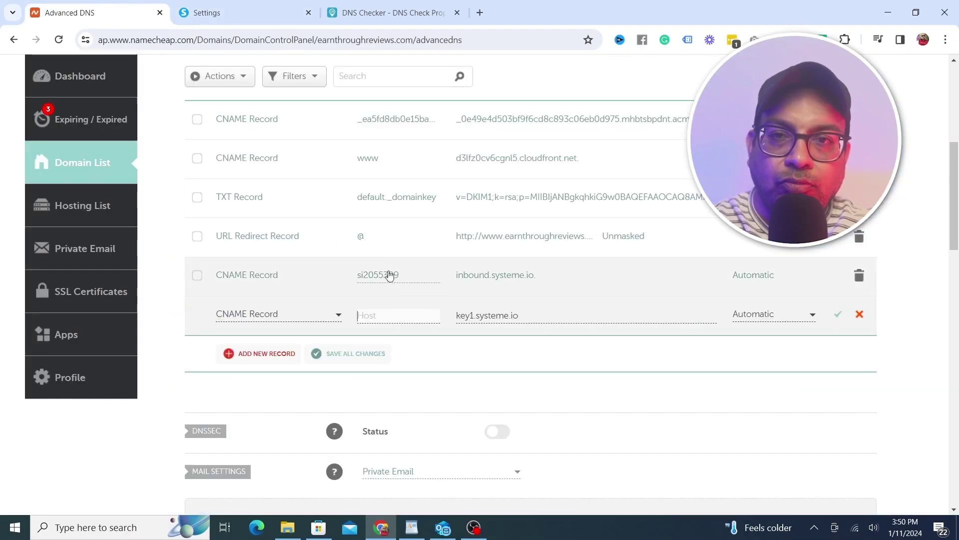
click(394, 314)
key(ctrl+v)
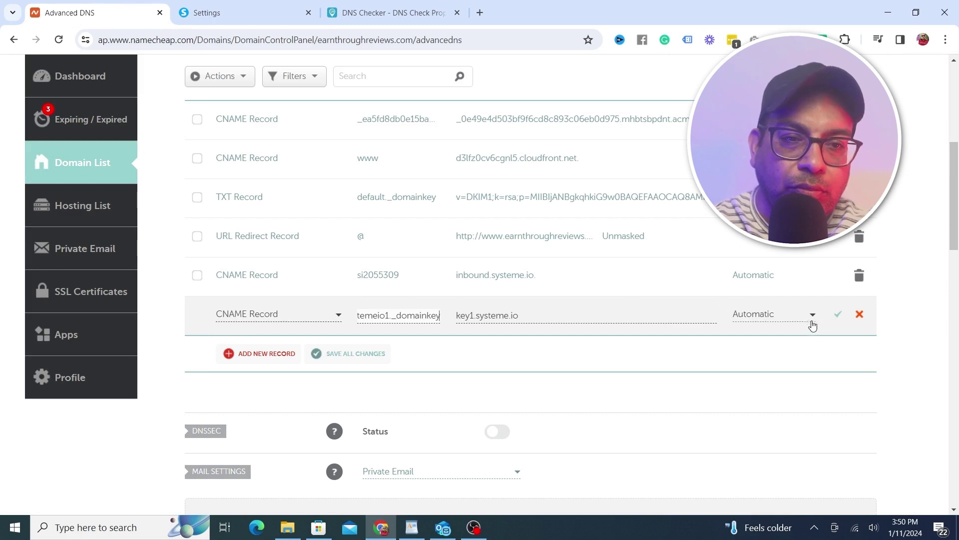
click(837, 315)
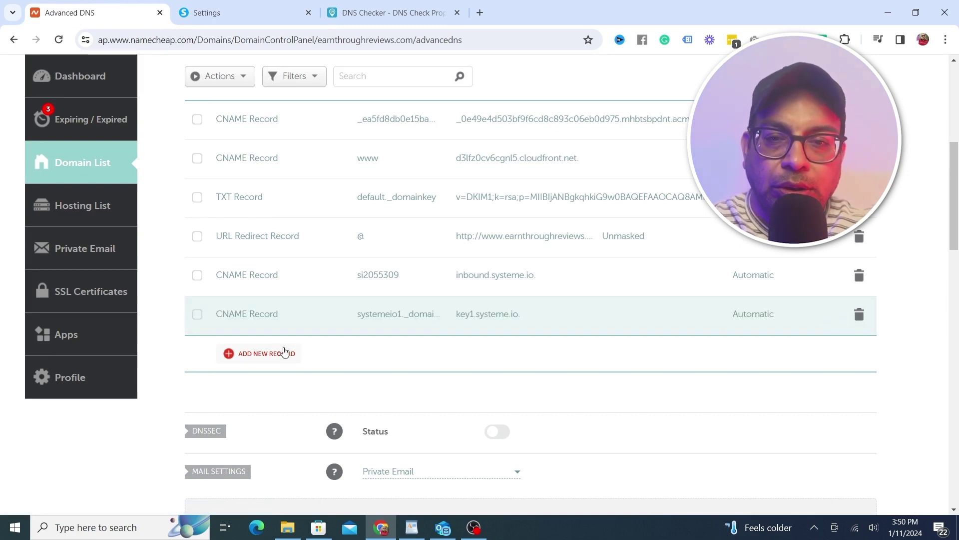
Add a new CNAME record row with target key2.systeme.io
click(270, 355)
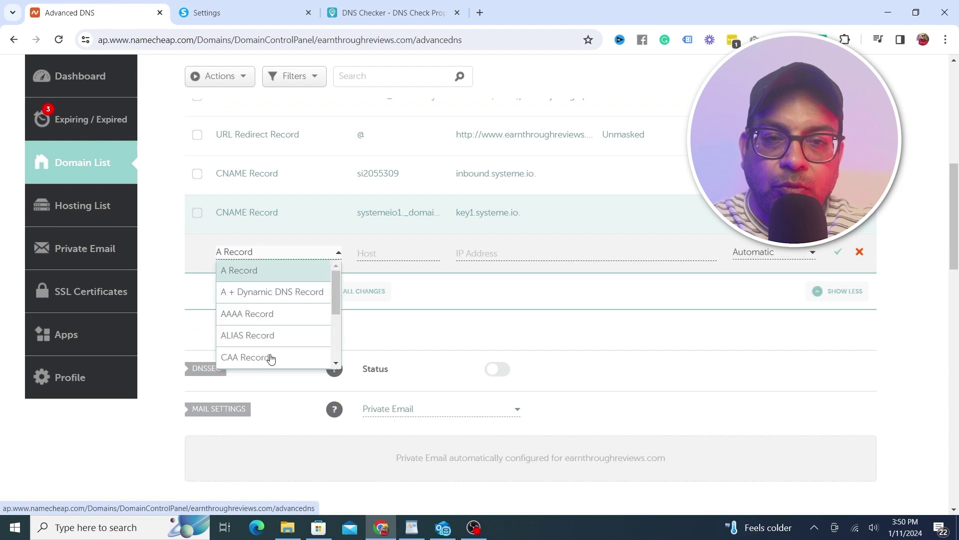
click(334, 346)
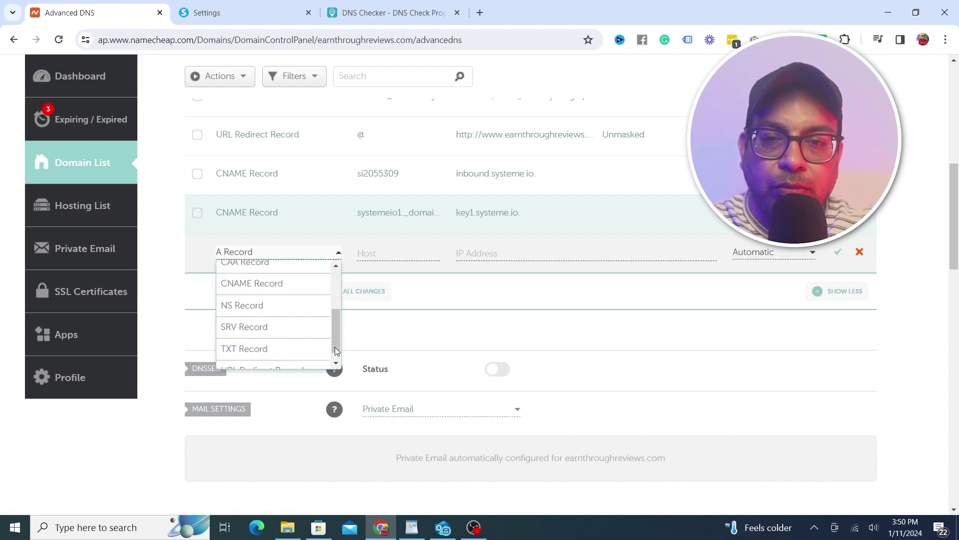
click(283, 287)
click(375, 251)
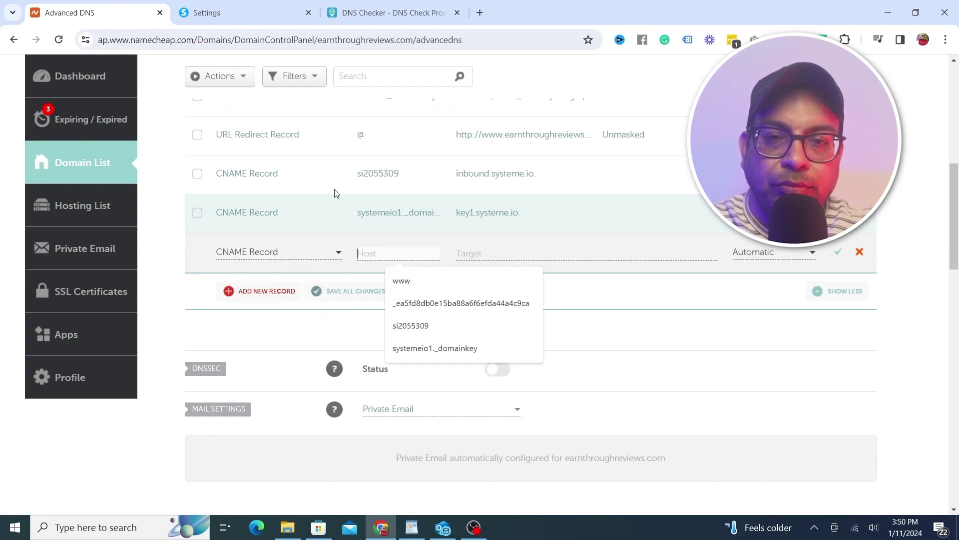
click(487, 252)
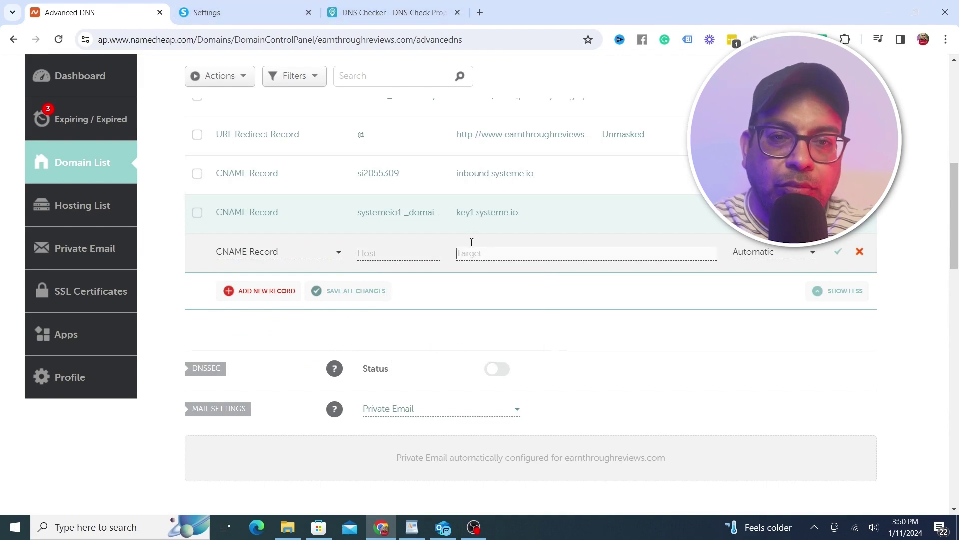
click(237, 6)
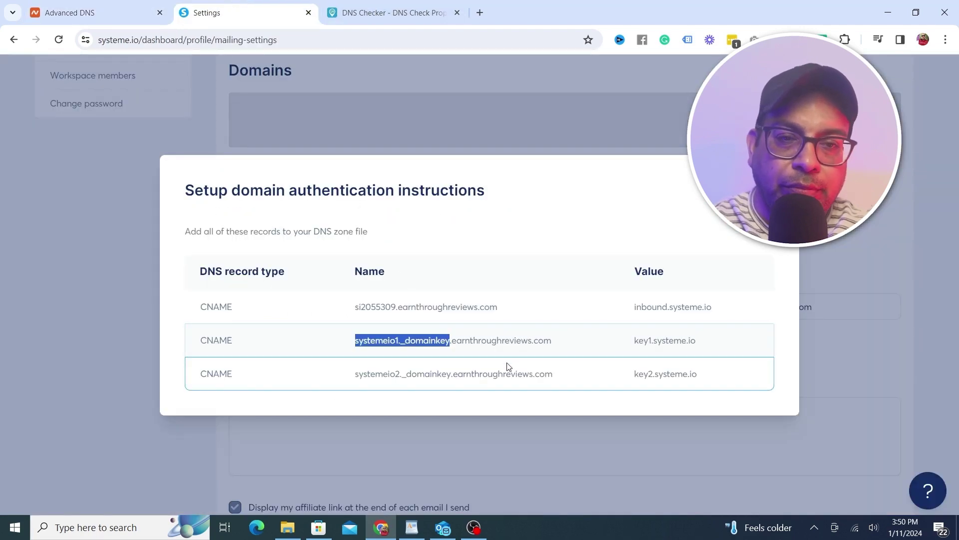
drag(699, 373, 651, 368)
drag(418, 352, 375, 364)
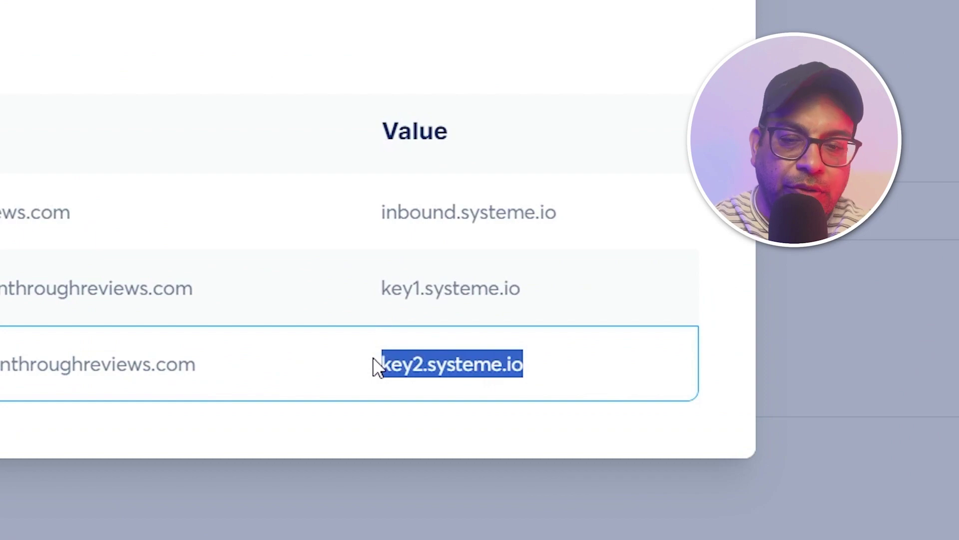
key(ctrl+c)
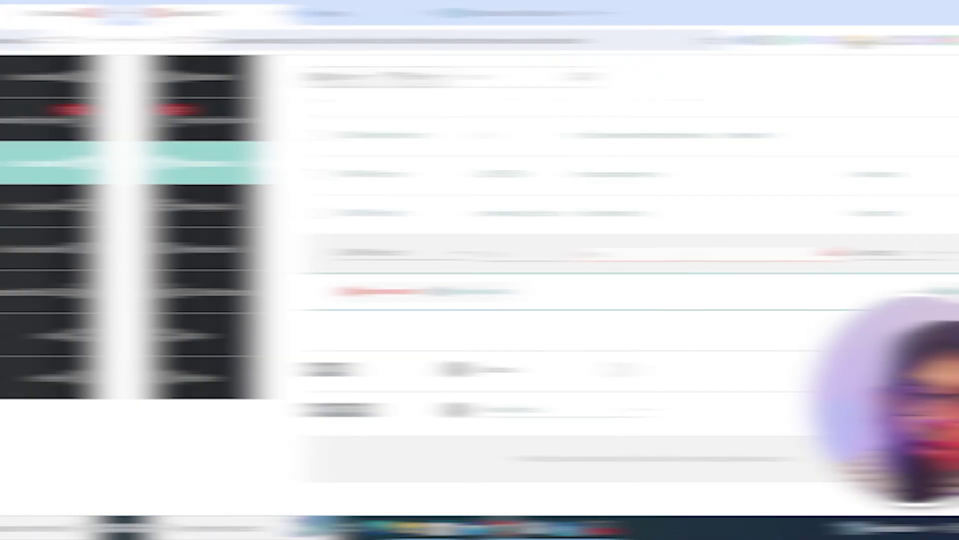
key(ctrl+v)
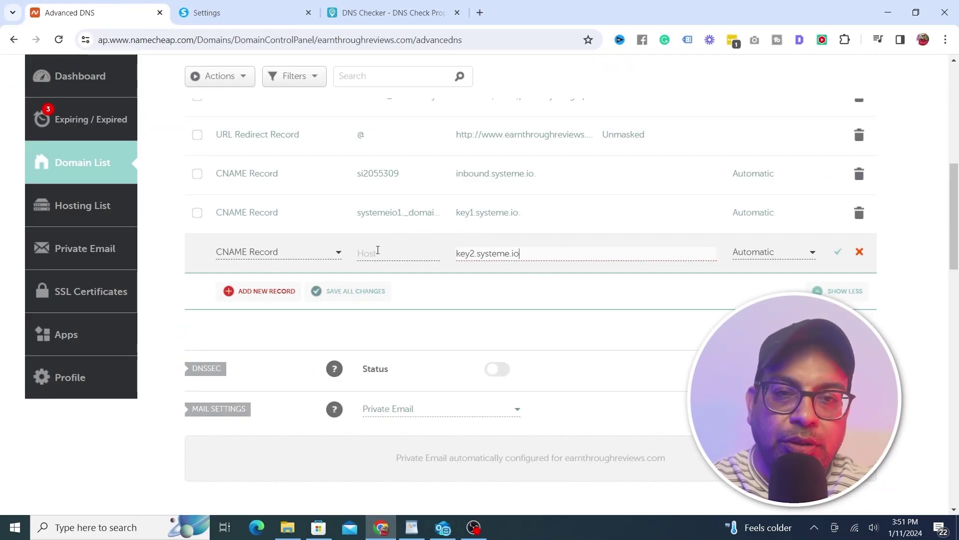
Set the host to systemeio2._domainkey and save the third CNAME record
click(386, 253)
click(245, 12)
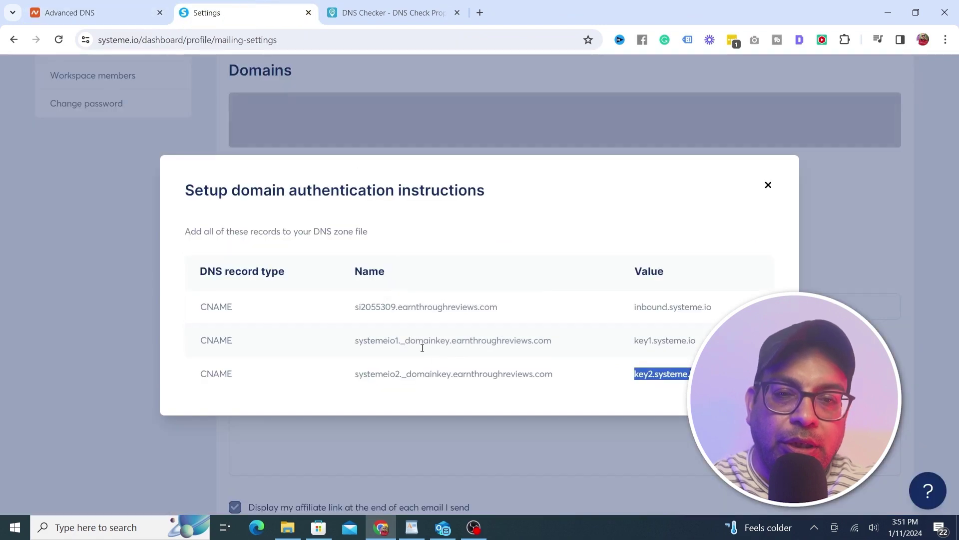
drag(451, 373, 344, 371)
key(ctrl+c)
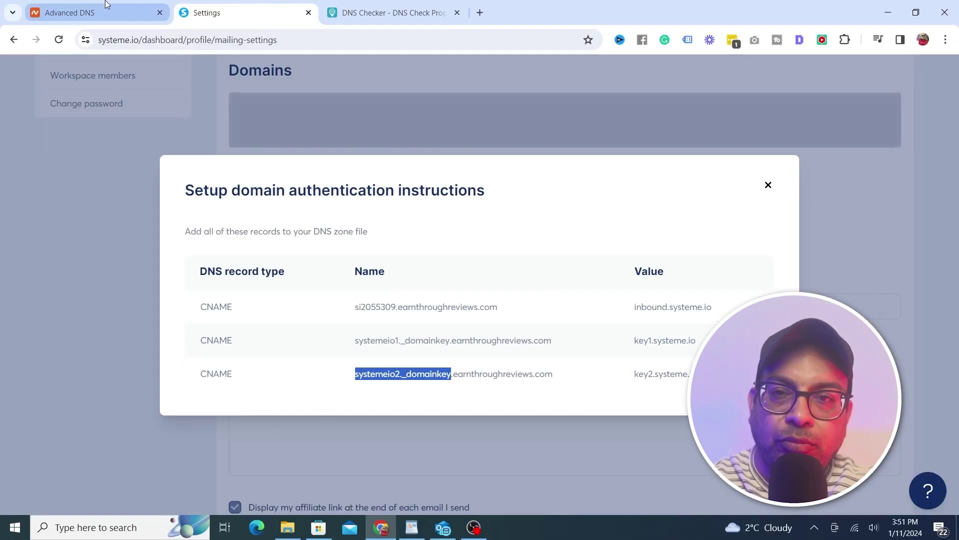
click(106, 5)
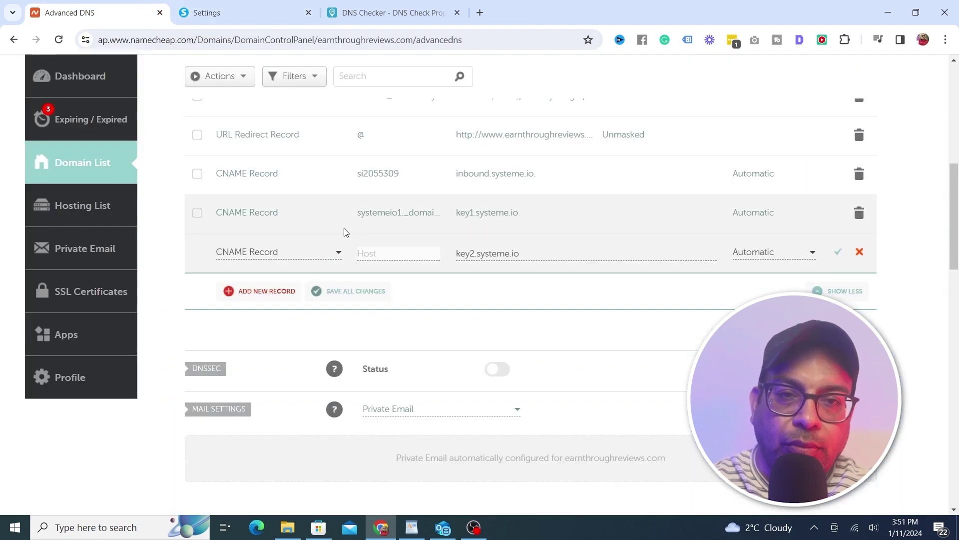
click(353, 252)
key(ctrl+v)
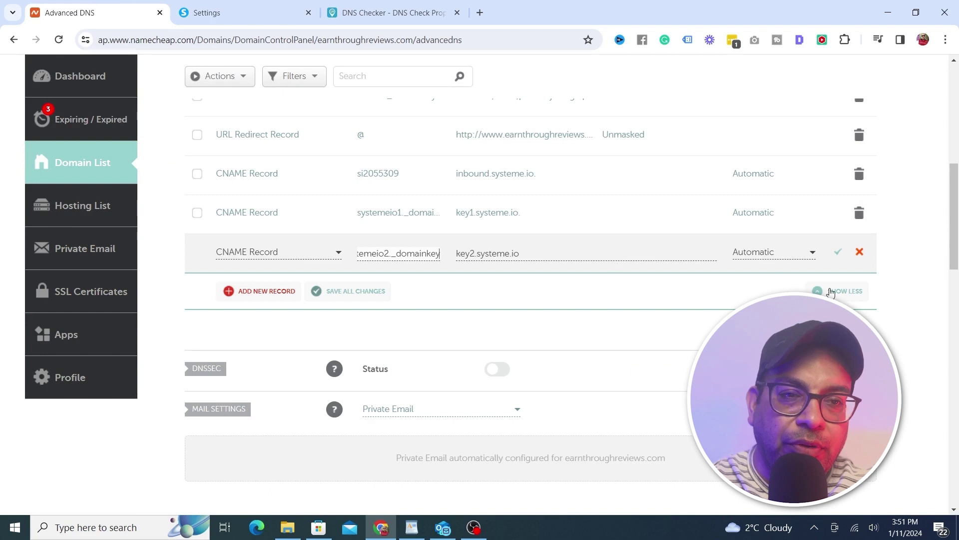
click(838, 252)
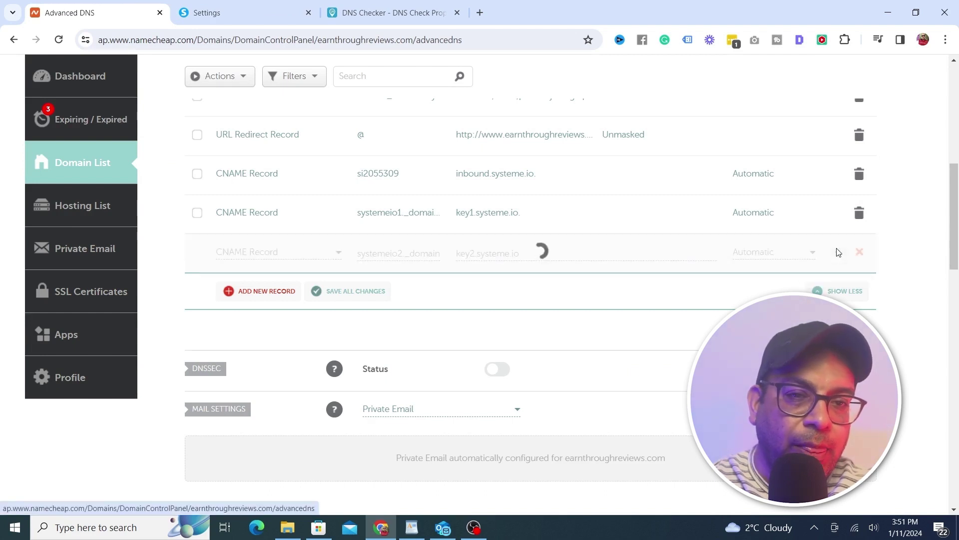
Close systeme.io's domain authentication instructions dialog
click(252, 24)
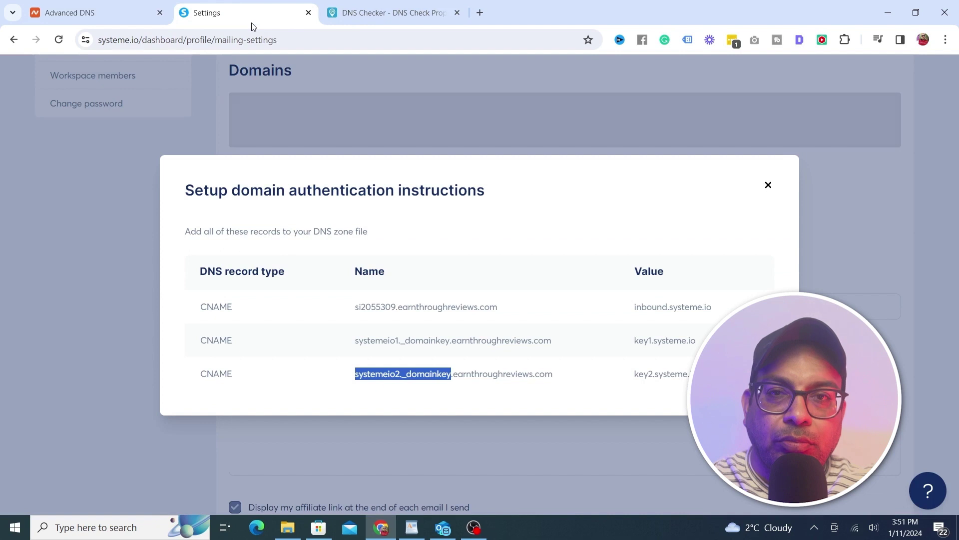
click(768, 186)
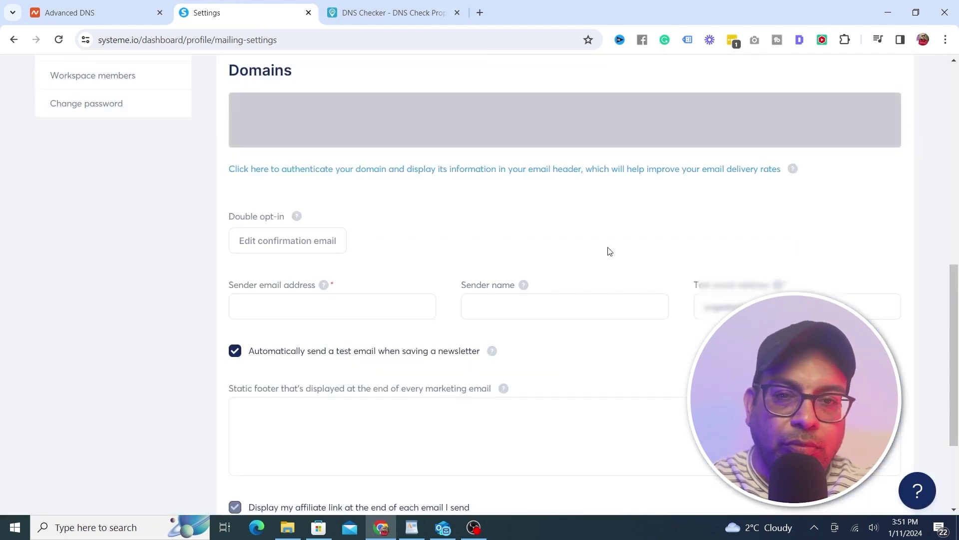
drag(955, 286, 955, 298)
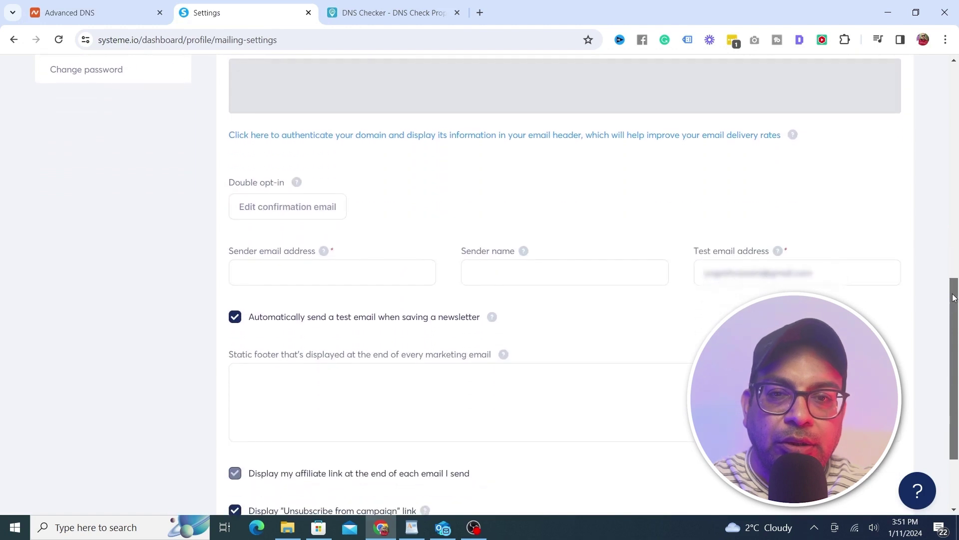
Enter a support sender address on earnyourreviews.com and the sender's full name
click(291, 265)
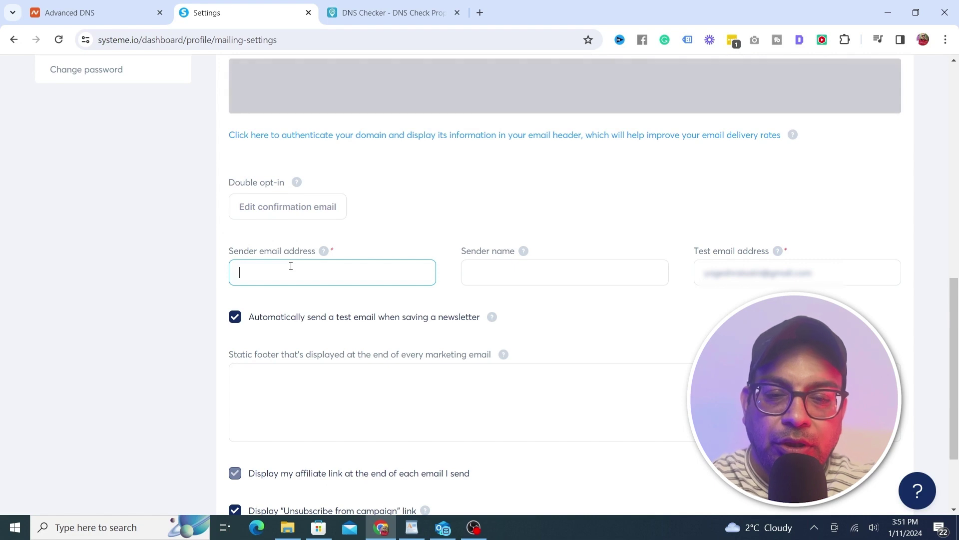
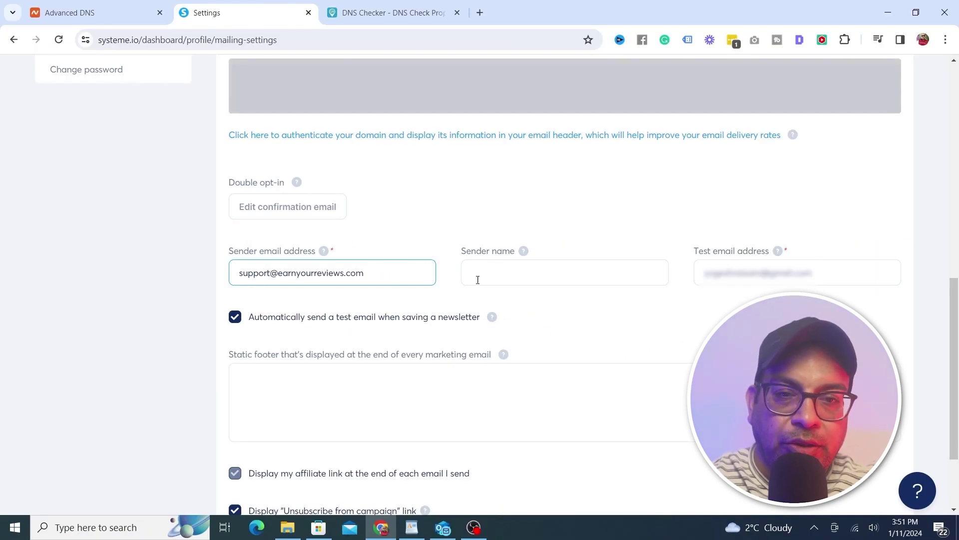
click(477, 280)
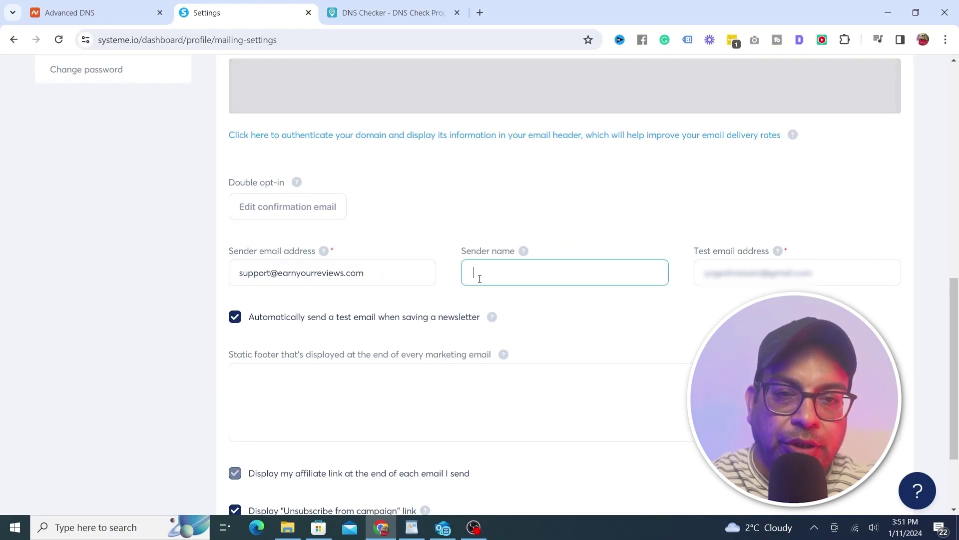
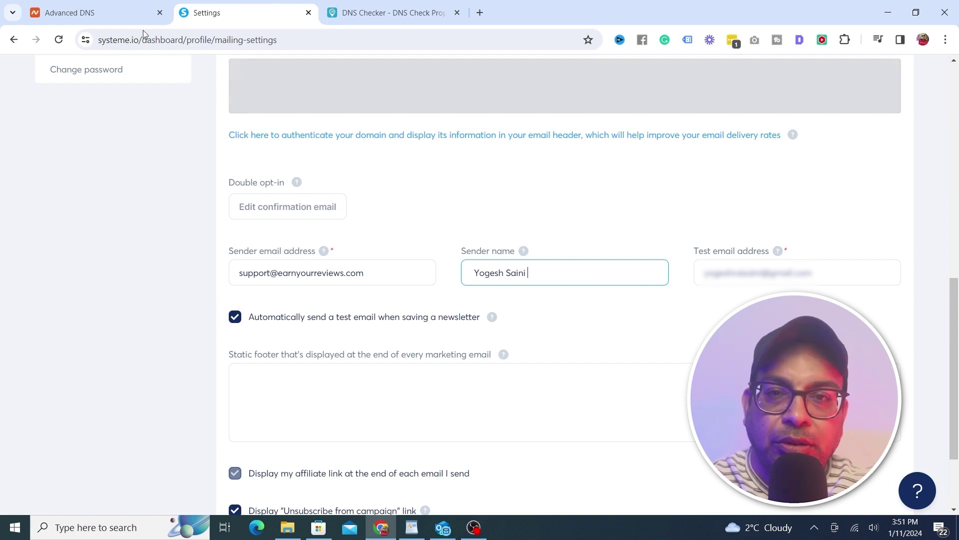
click(123, 11)
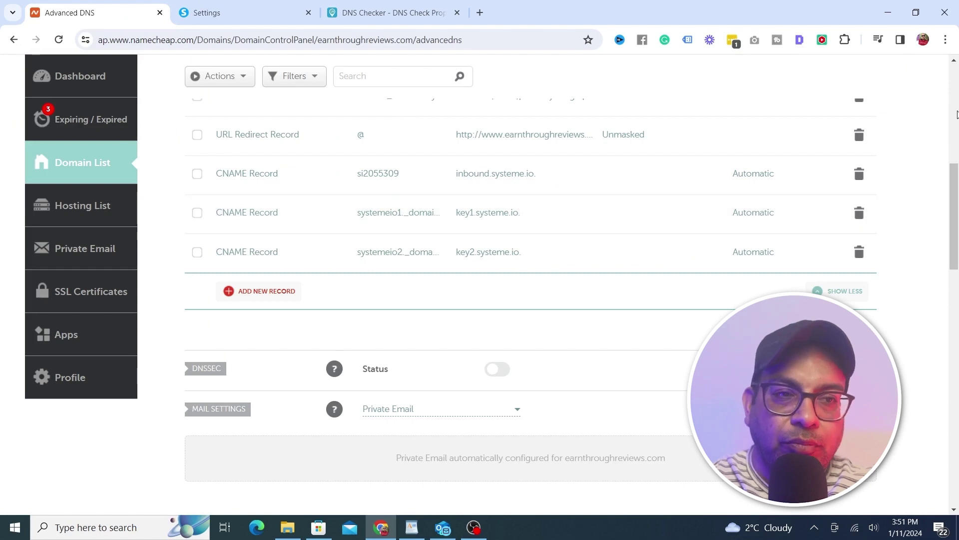
Copy earnthroughreviews.com from the Recently Active list on the Namecheap dashboard
scroll(957, 115, up, 5)
click(74, 134)
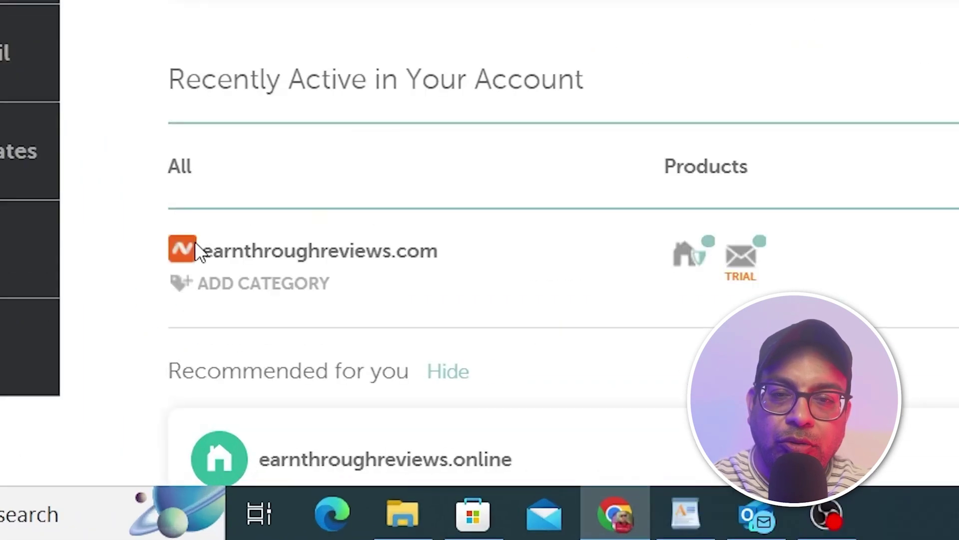
drag(203, 246, 468, 239)
key(ctrl+c)
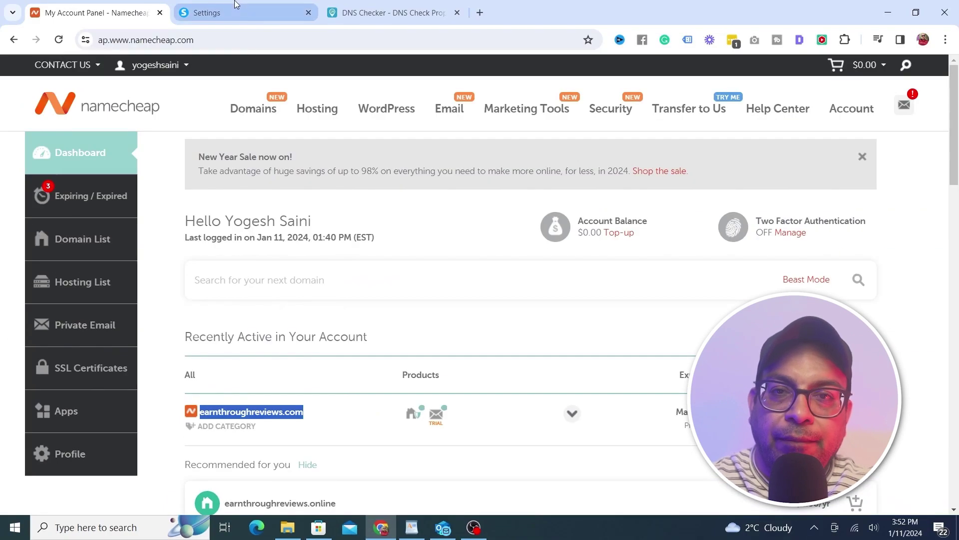
click(232, 10)
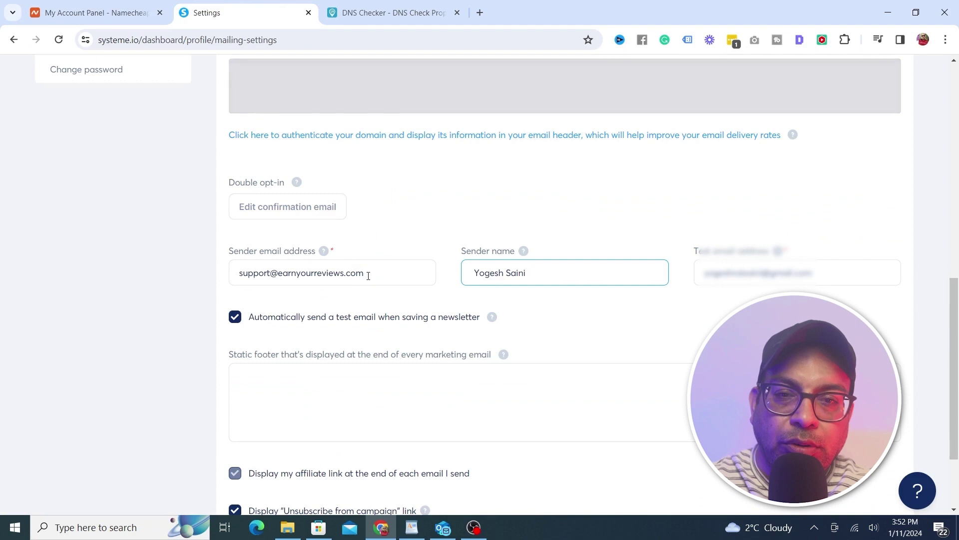
Replace the sender address's domain with earnthroughreviews.com
click(368, 275)
key(BackSpace)
key(BackSpace)
key(BackSpace)
key(BackSpace)
key(BackSpace)
key(BackSpace)
key(BackSpace)
key(BackSpace)
key(BackSpace)
key(BackSpace)
key(BackSpace)
key(BackSpace)
key(BackSpace)
key(BackSpace)
key(BackSpace)
key(BackSpace)
key(BackSpace)
key(BackSpace)
key(BackSpace)
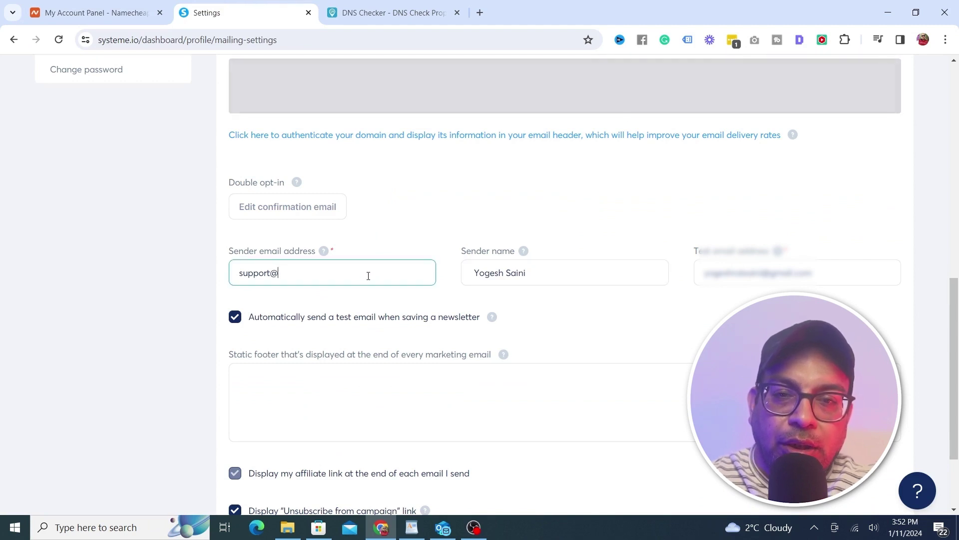
key(ctrl+v)
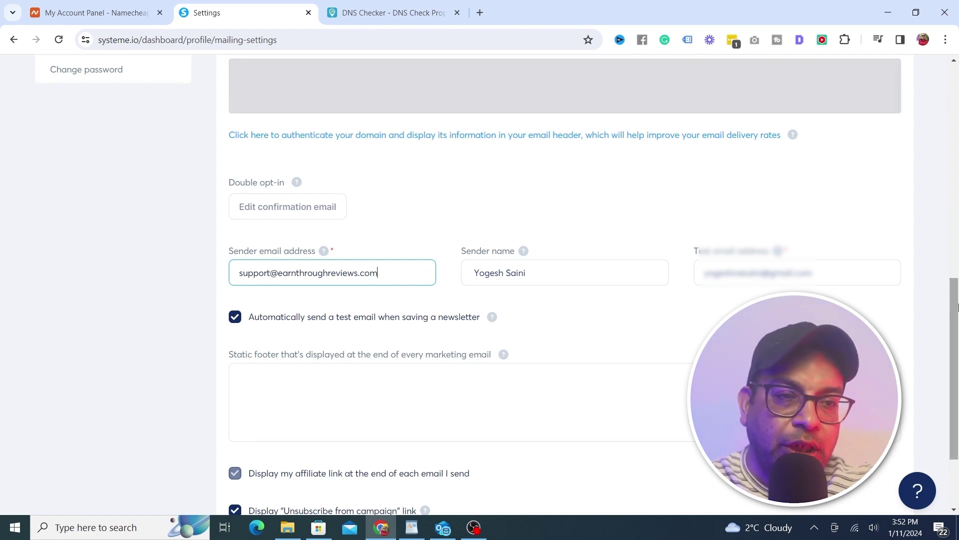
scroll(366, 289, down, 3)
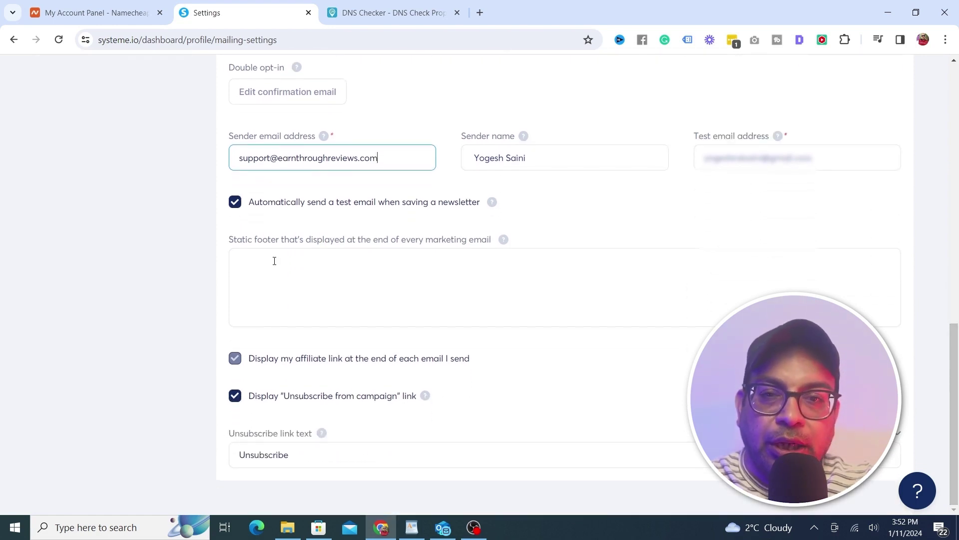
click(275, 260)
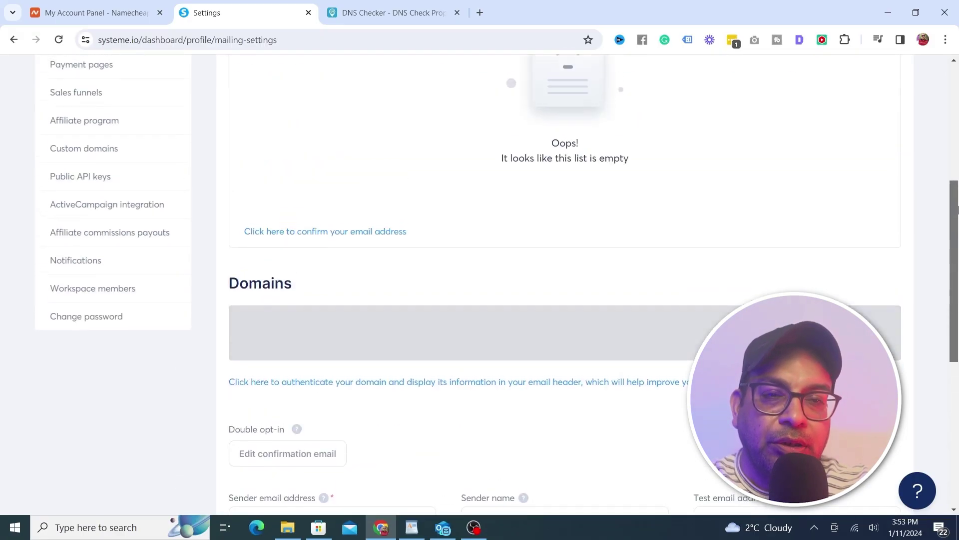
scroll(958, 73, up, 10)
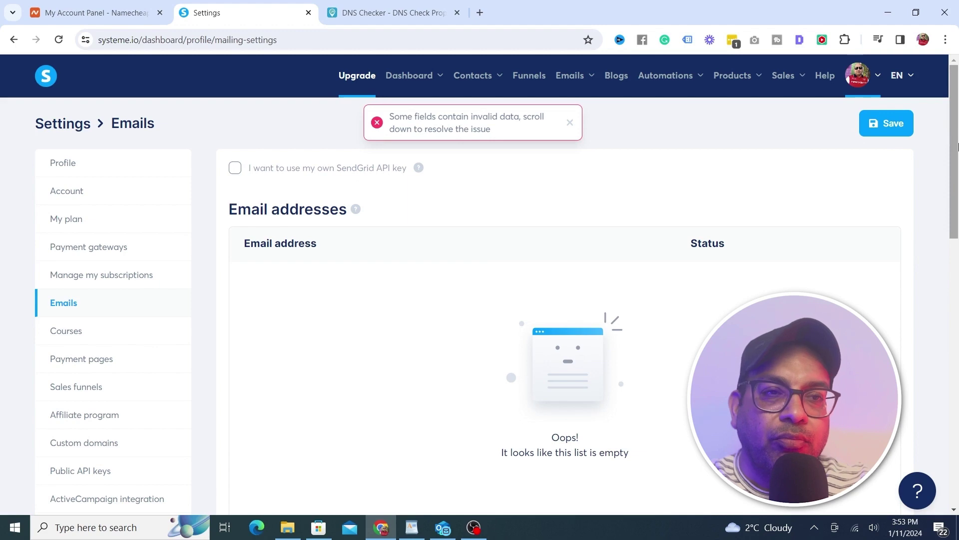
drag(957, 147, 946, 343)
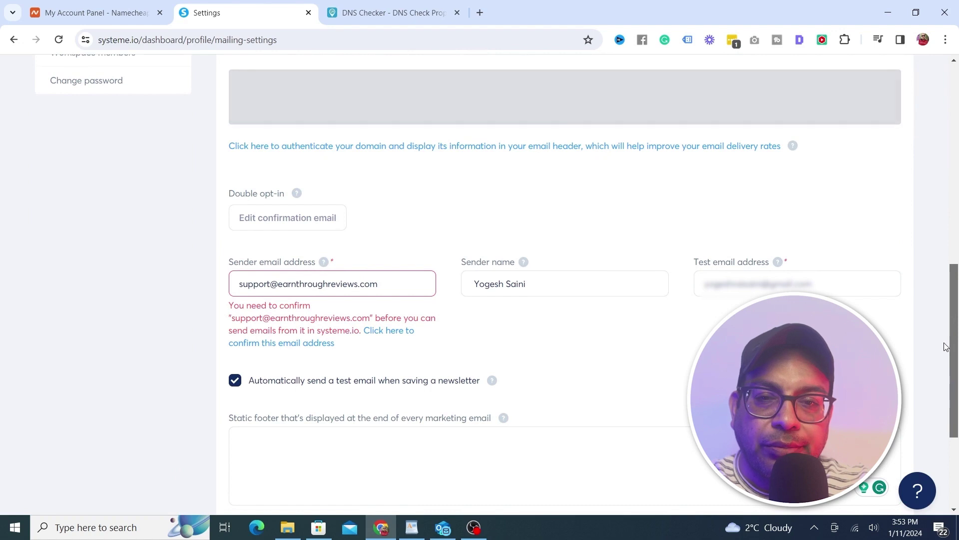
click(393, 332)
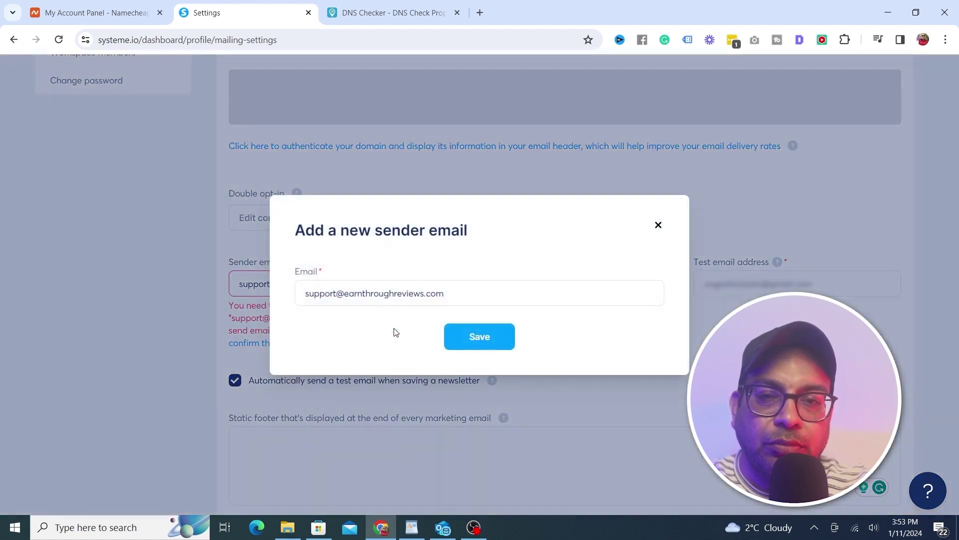
click(481, 337)
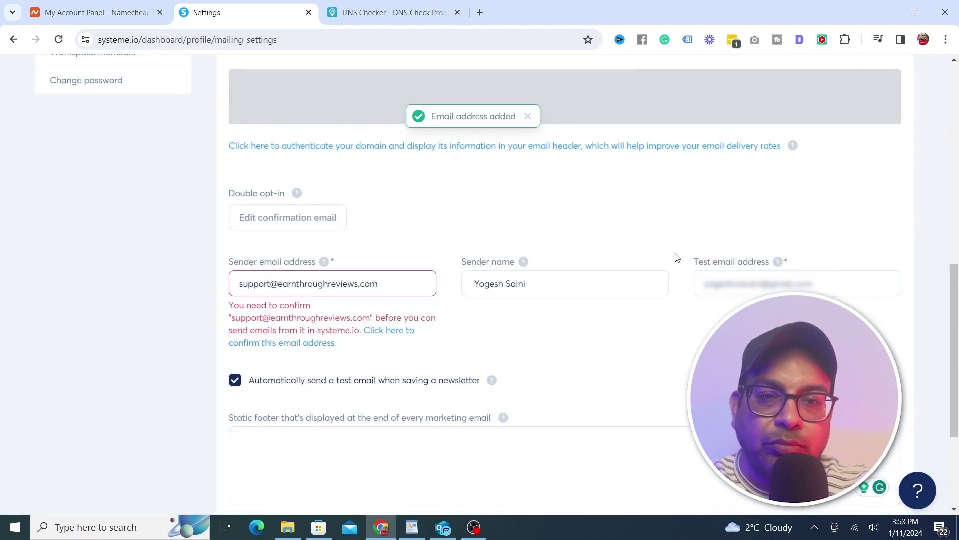
drag(955, 288, 955, 65)
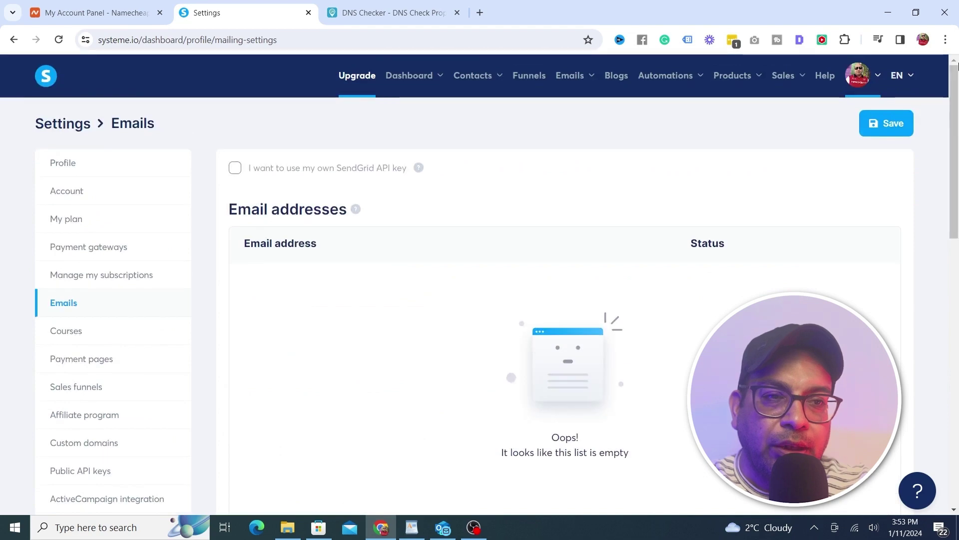
click(880, 128)
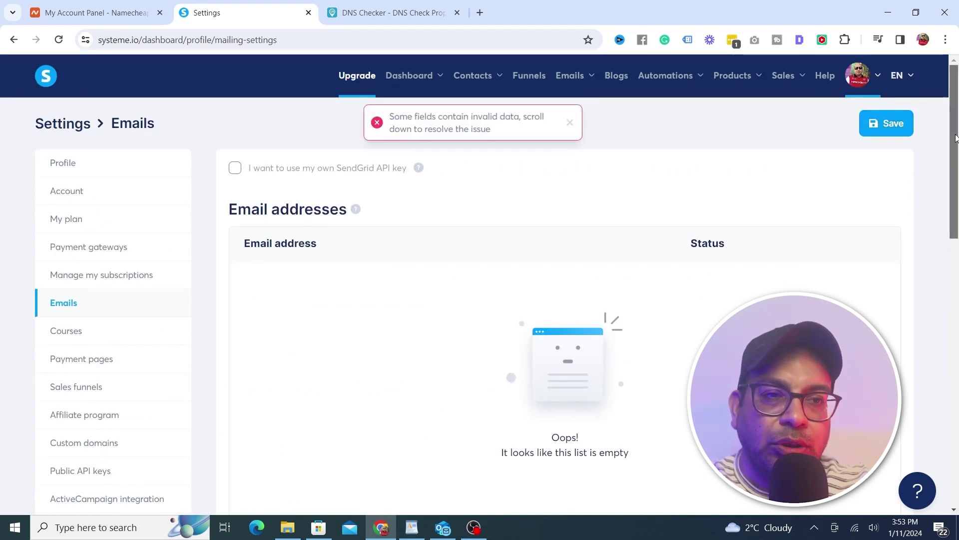
drag(955, 139, 951, 260)
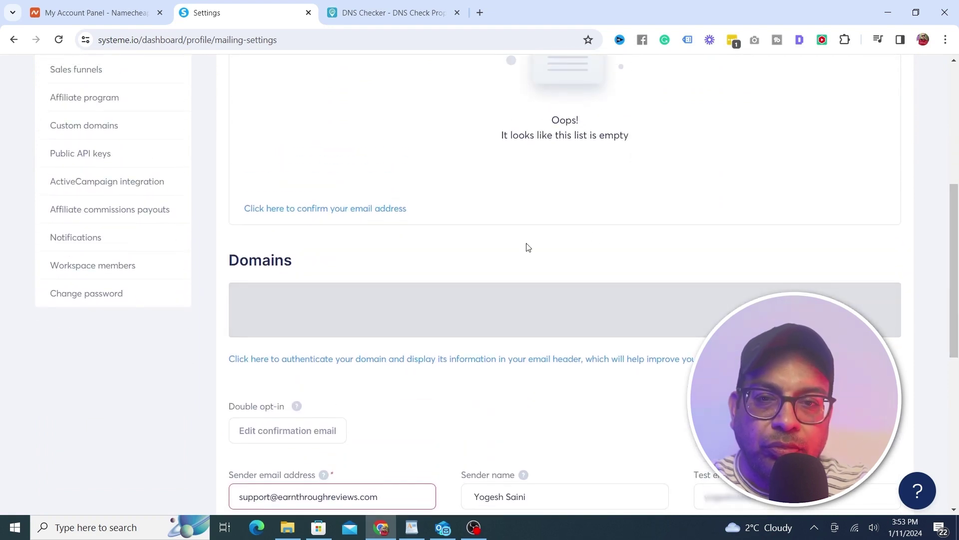
drag(525, 246, 358, 225)
click(354, 219)
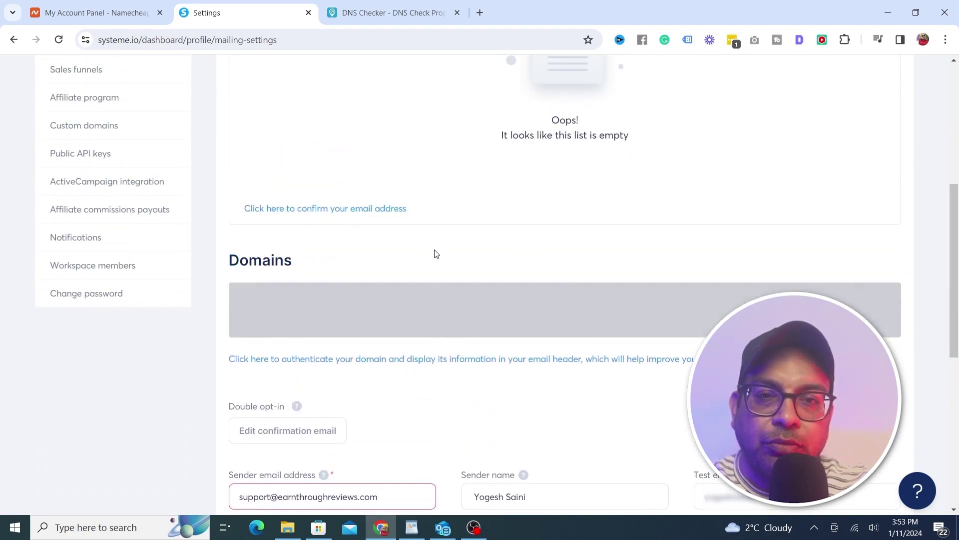
click(345, 208)
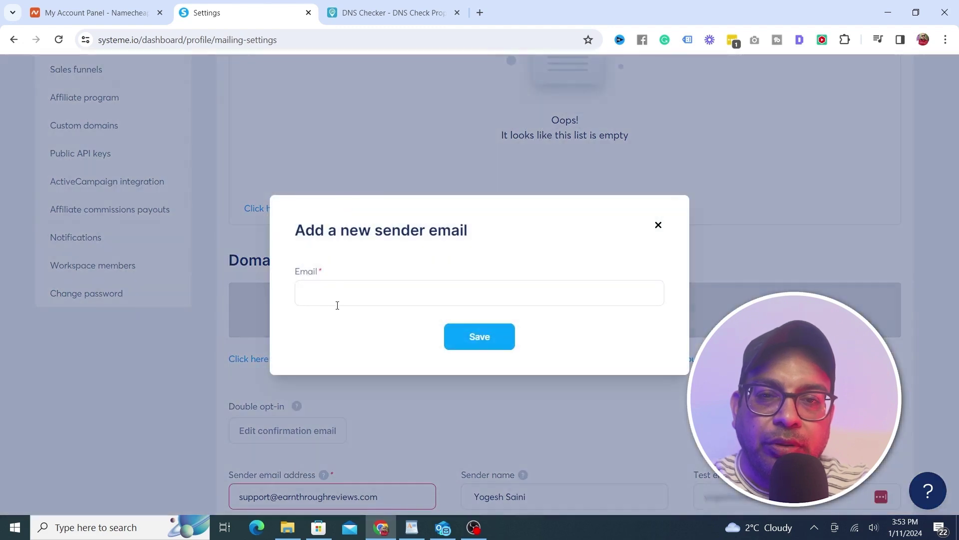
click(337, 305)
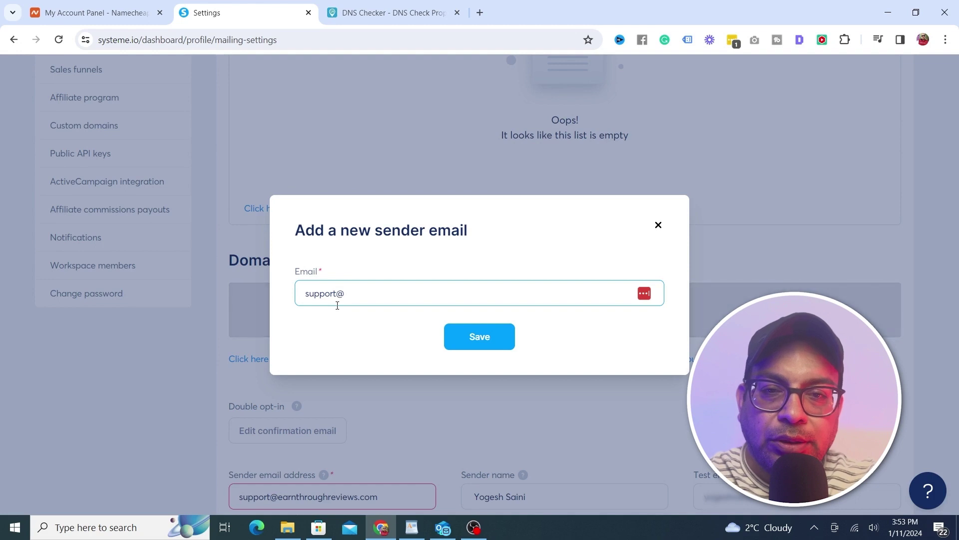
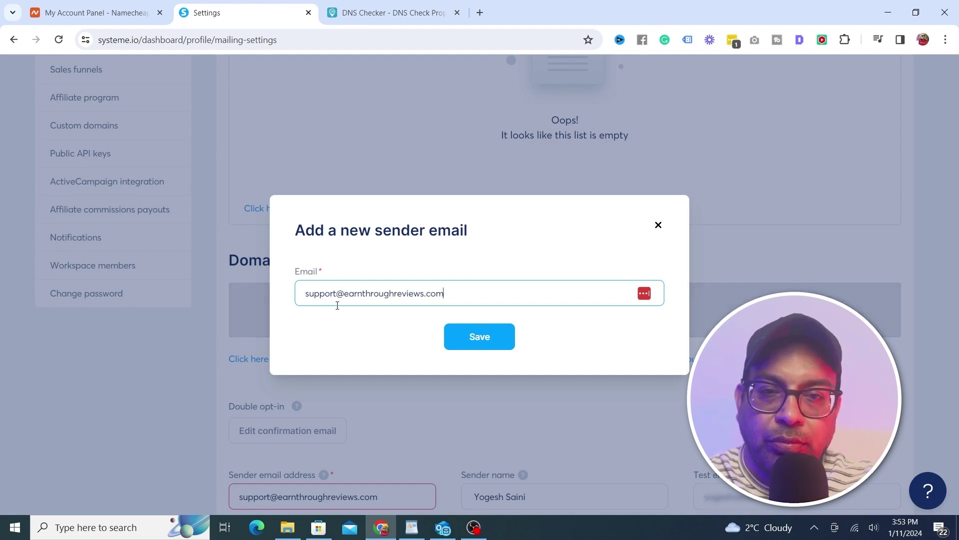
click(476, 335)
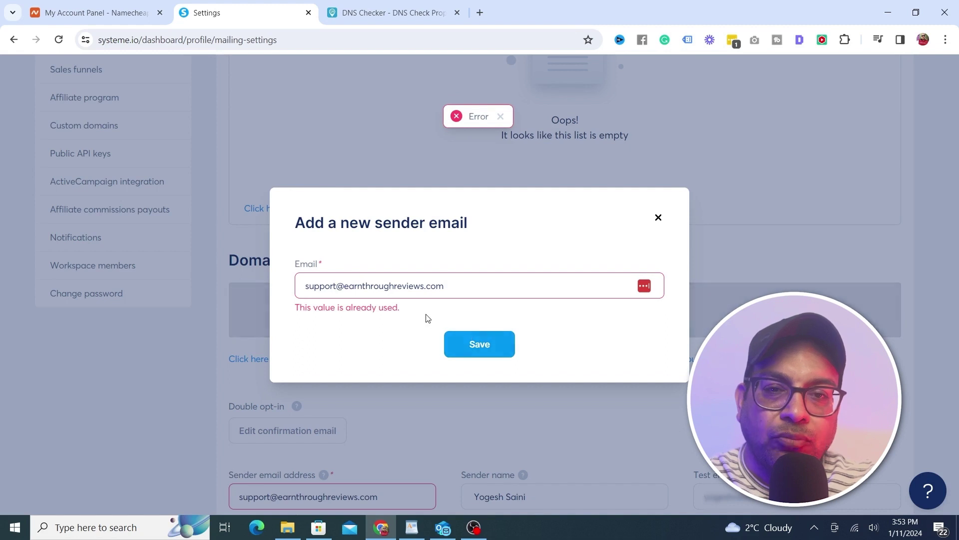
click(658, 219)
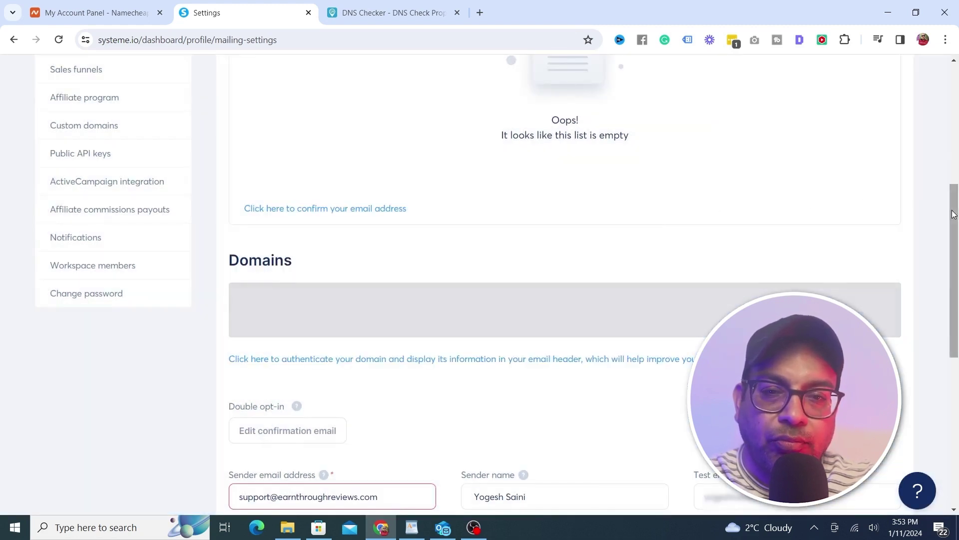
click(363, 364)
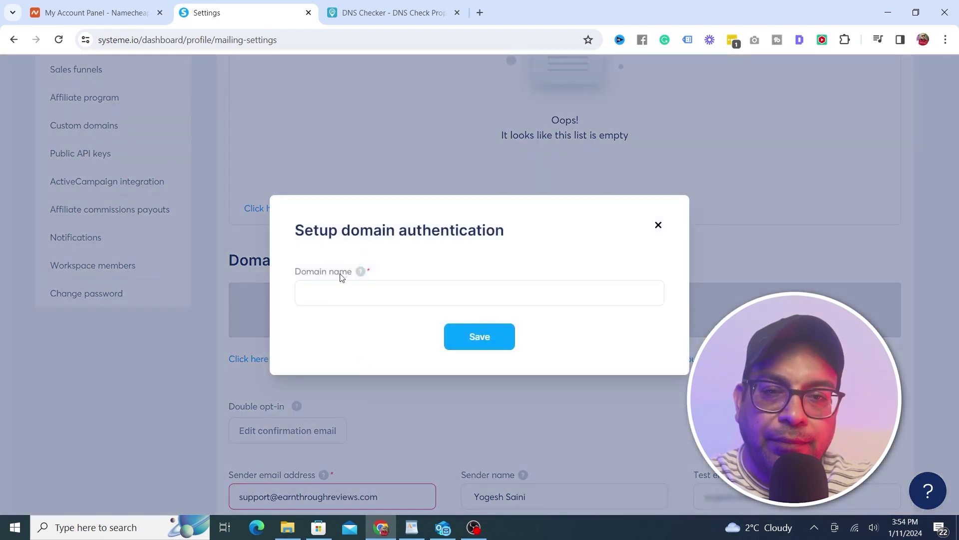
click(339, 285)
text(earnthroughreviews.com)
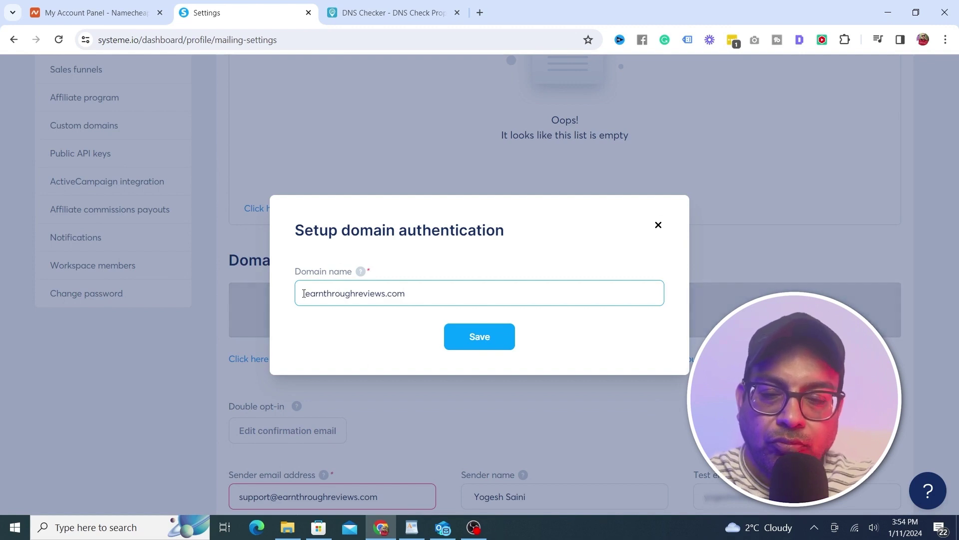
click(486, 344)
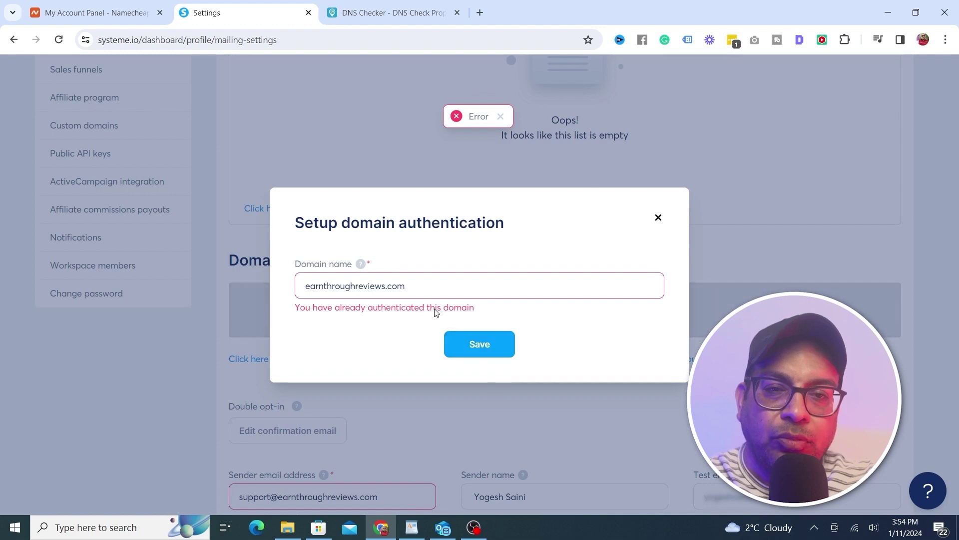
click(656, 217)
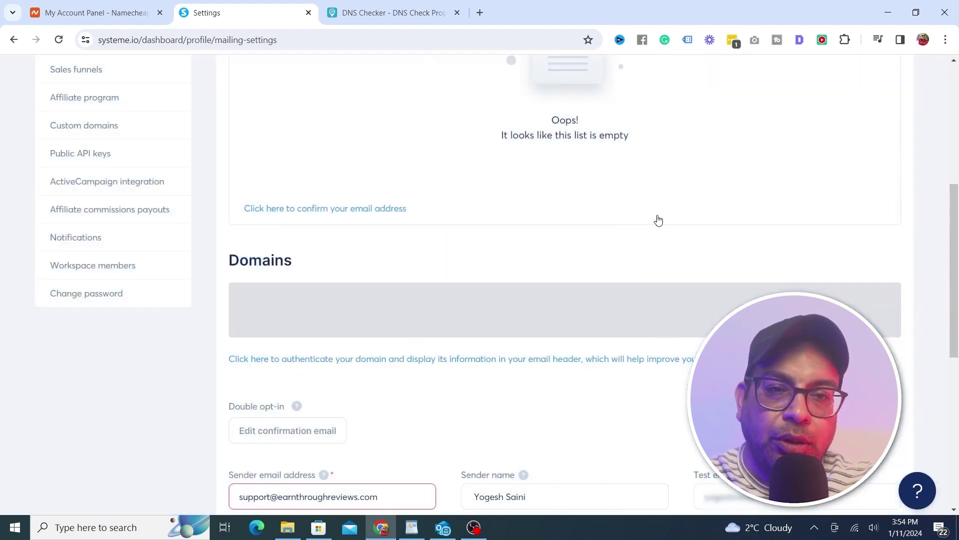
drag(957, 256, 956, 455)
Return to the top of the email settings and open Custom domains
scroll(957, 362, up, 2)
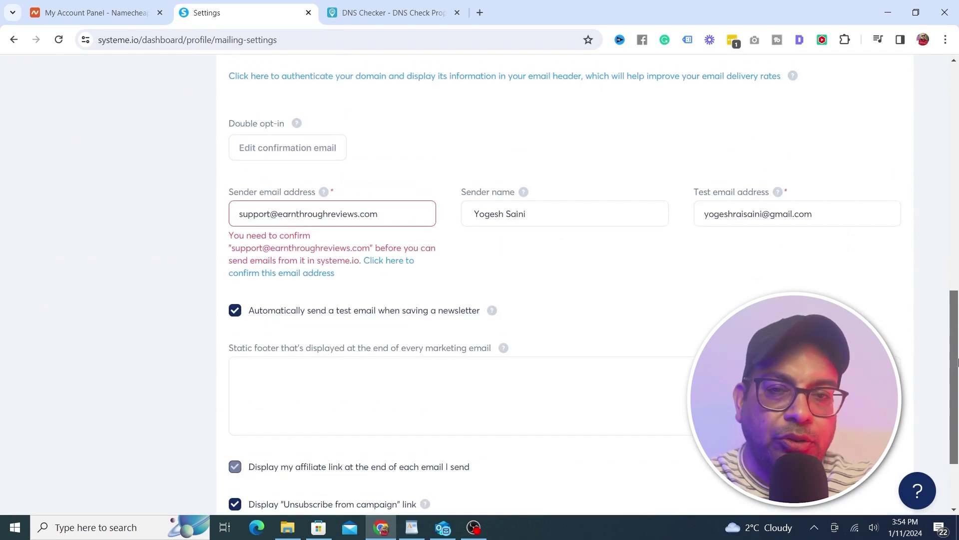
drag(957, 362, 948, 276)
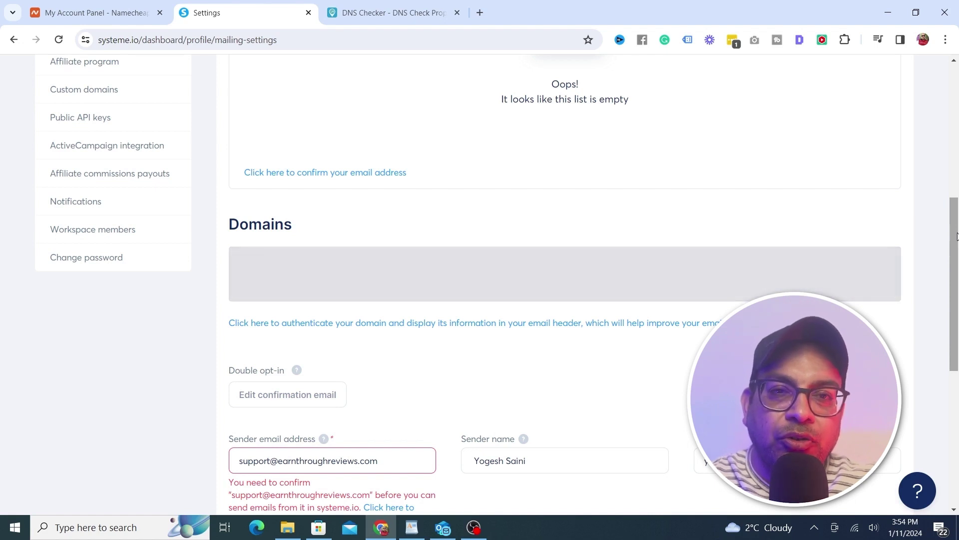
drag(956, 236, 940, 343)
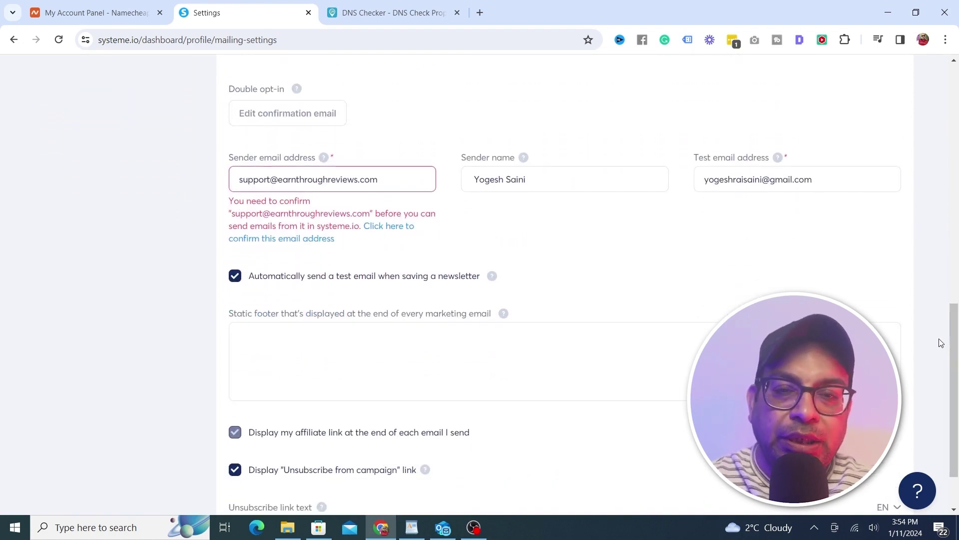
drag(941, 342, 955, 166)
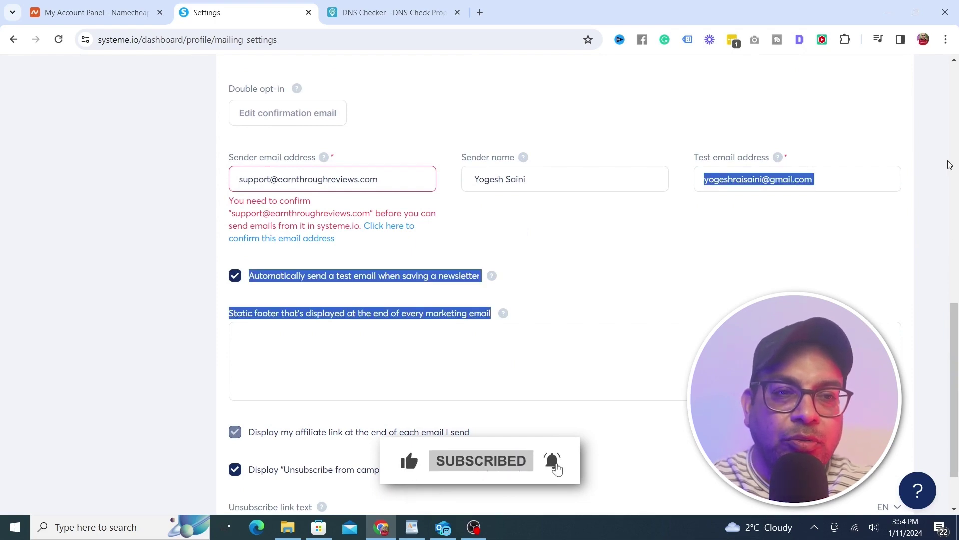
click(955, 166)
scroll(955, 134, up, 8)
scroll(955, 134, up, 3)
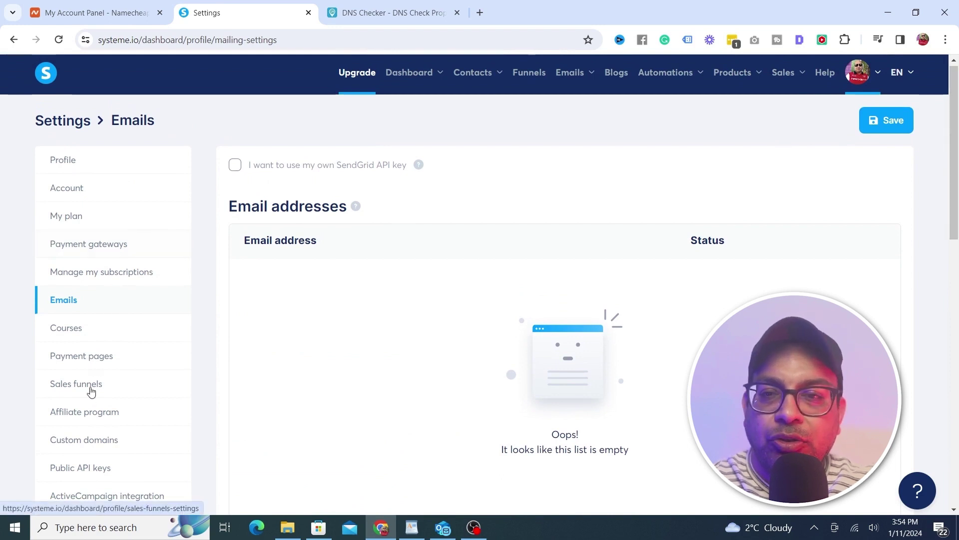
click(80, 438)
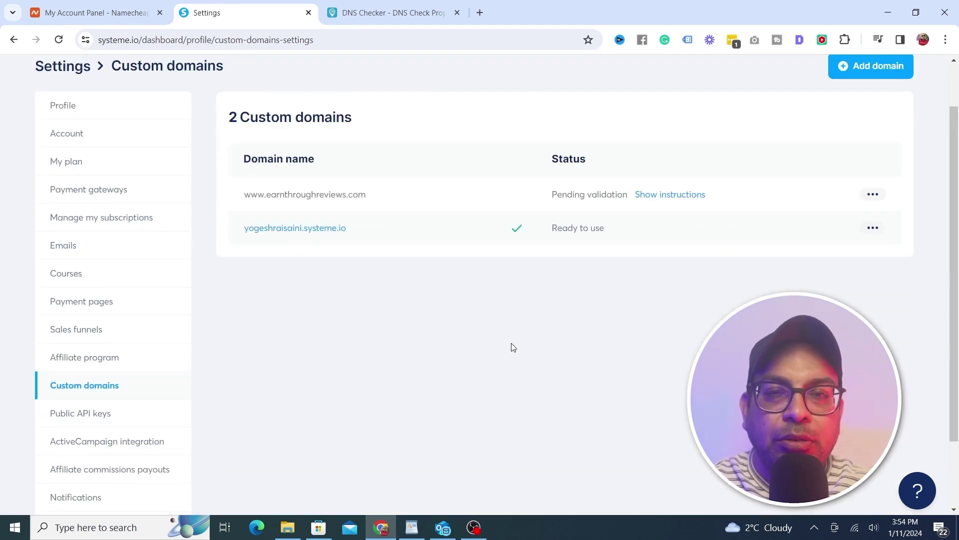